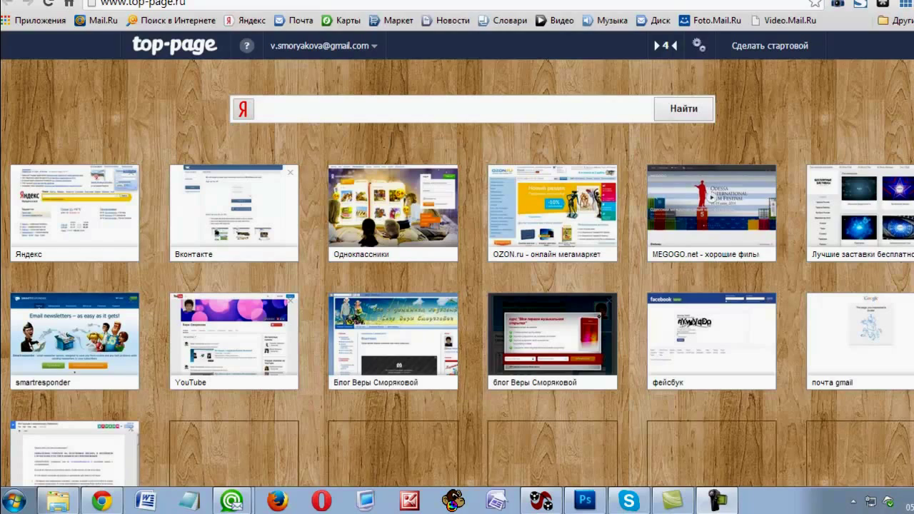
# Extract плагин.zip from the Анимация огня folder into the current folder
pyautogui.click(57, 503)
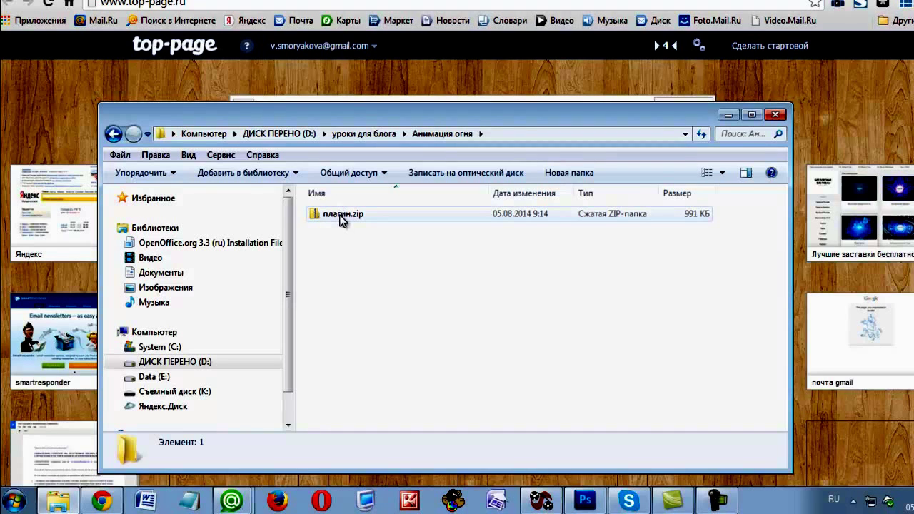
pyautogui.doubleClick(340, 217)
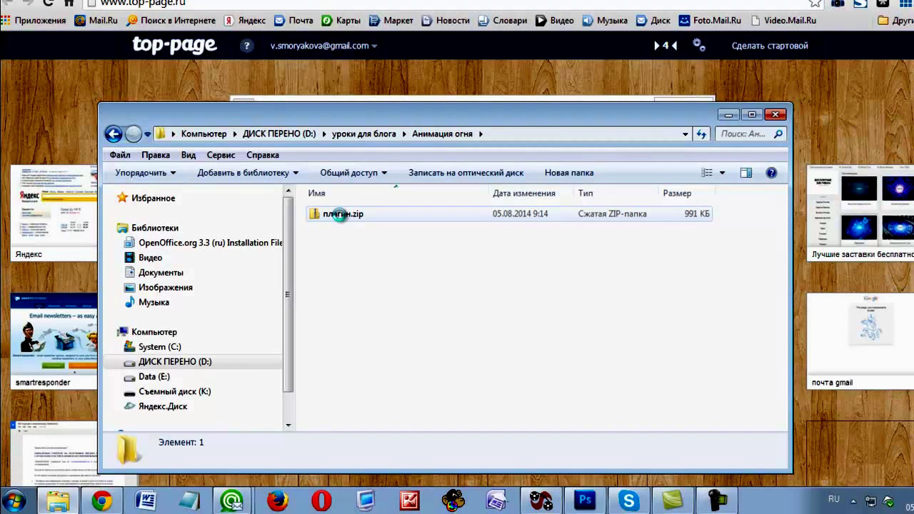
pyautogui.rightClick(340, 214)
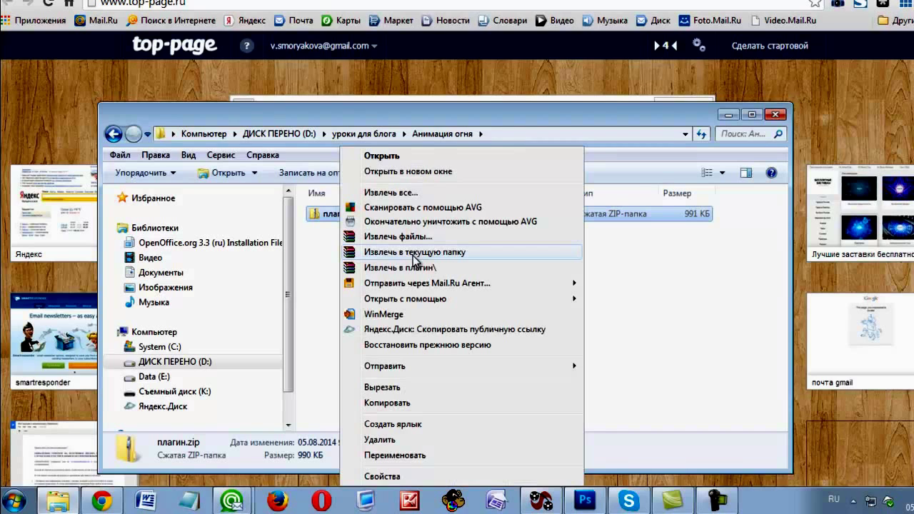
pyautogui.click(415, 254)
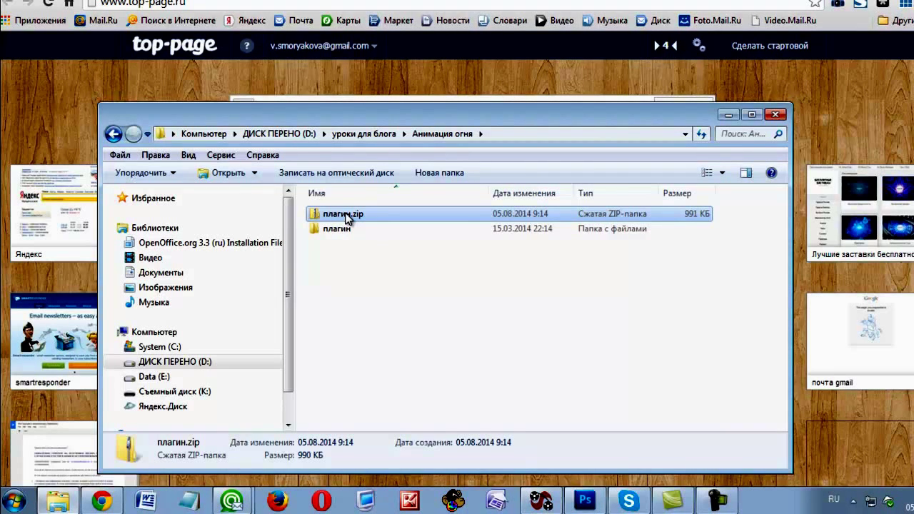
# Delete the плагин.zip archive, sending it to the recycle bin
pyautogui.rightClick(345, 218)
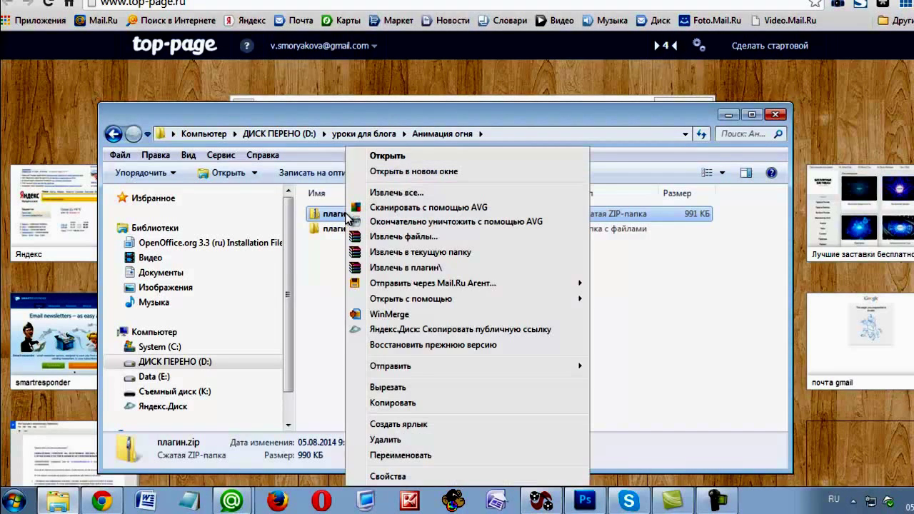
pyautogui.click(400, 440)
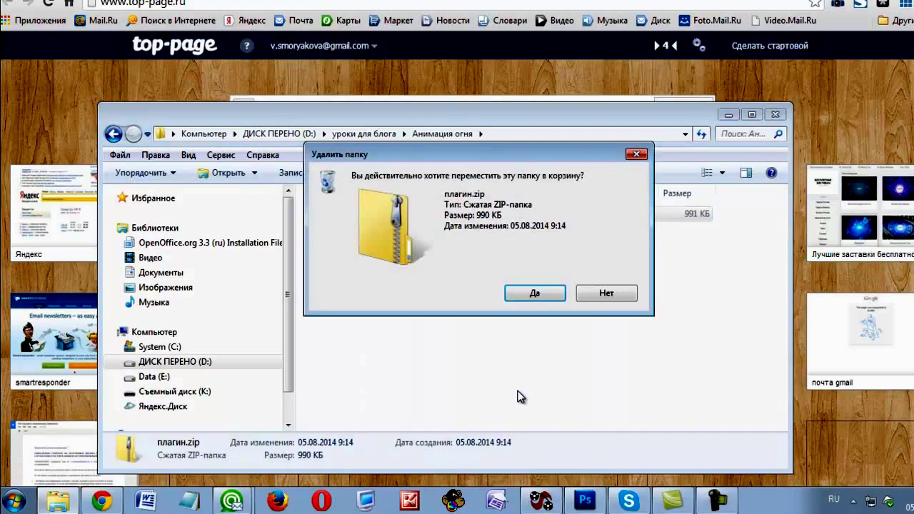
pyautogui.click(537, 294)
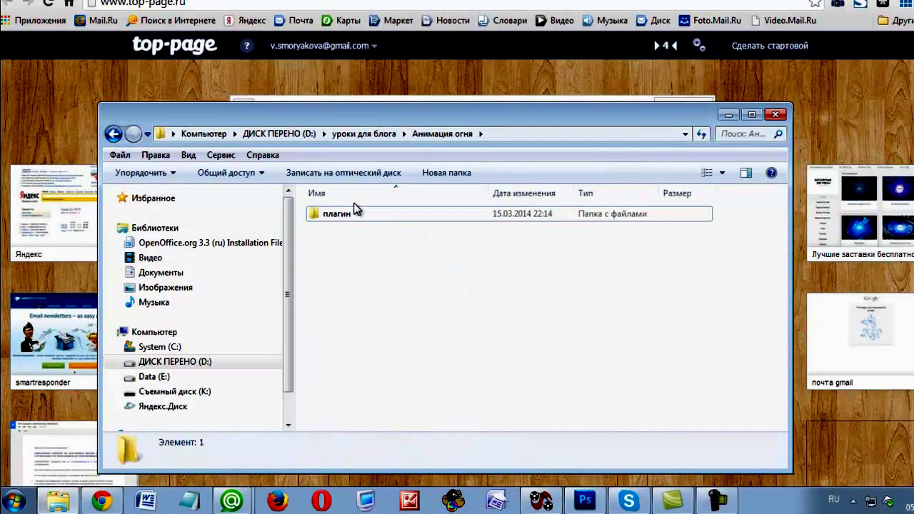
# Open the extracted плагин folder and go down through eyecandy to the inner eyecandy folder
pyautogui.click(330, 215)
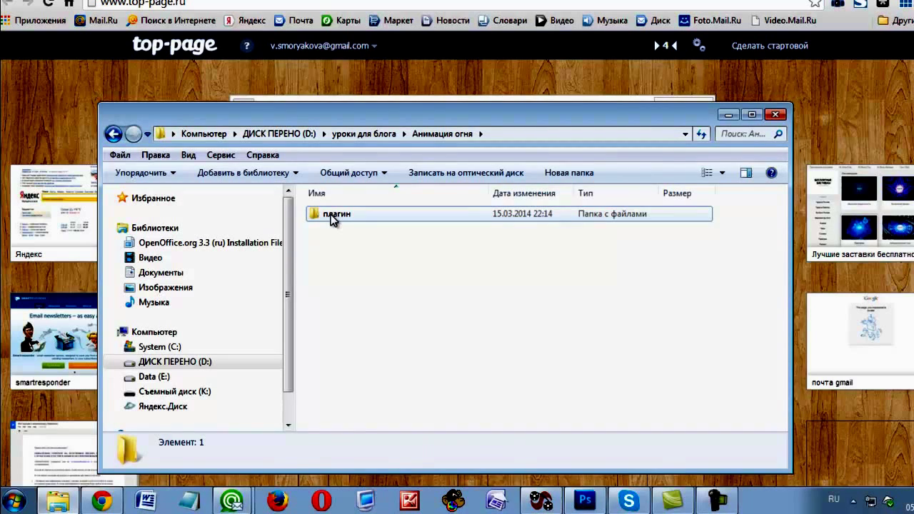
pyautogui.click(330, 215)
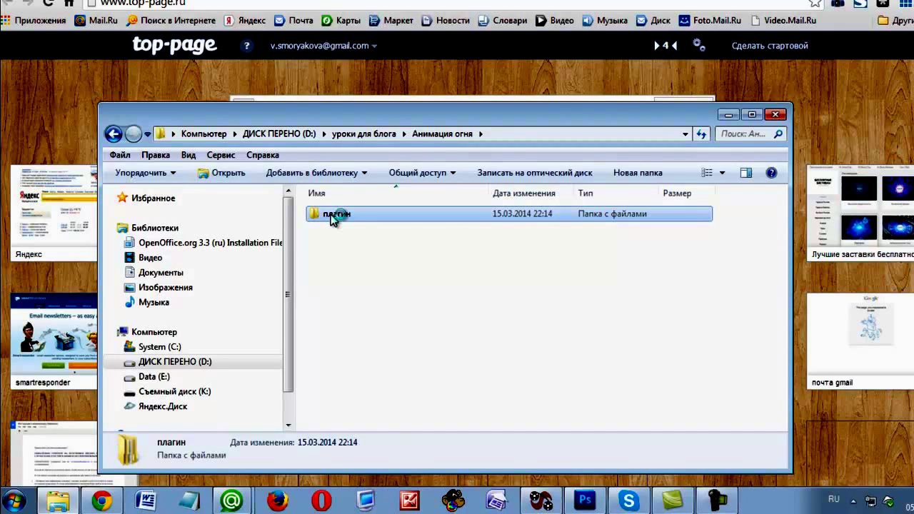
pyautogui.doubleClick(331, 215)
pyautogui.click(331, 216)
pyautogui.doubleClick(331, 215)
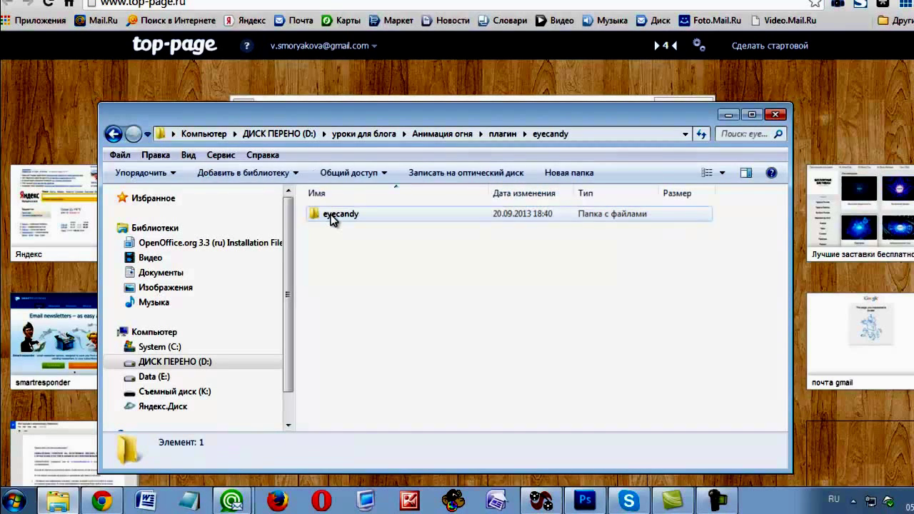
pyautogui.click(331, 215)
pyautogui.doubleClick(330, 216)
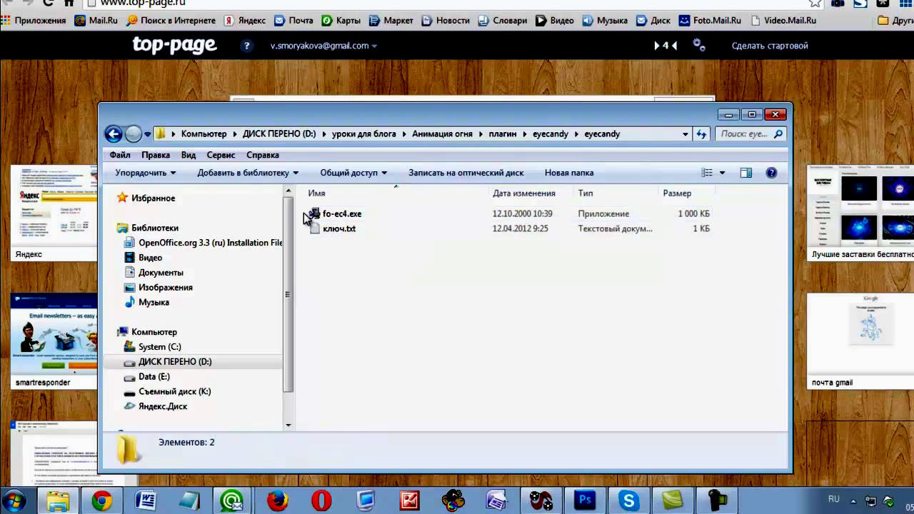
# Copy the registration code from ключ.txt and close the document
pyautogui.doubleClick(338, 230)
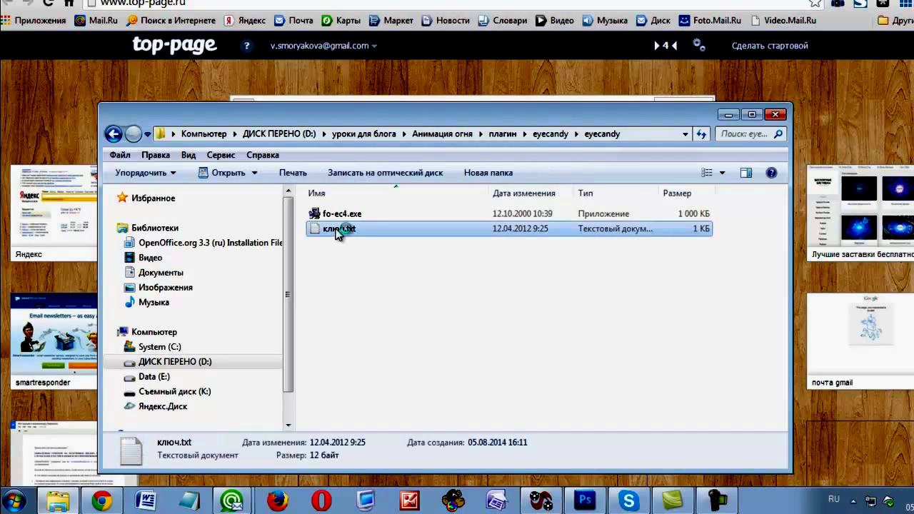
pyautogui.doubleClick(551, 149)
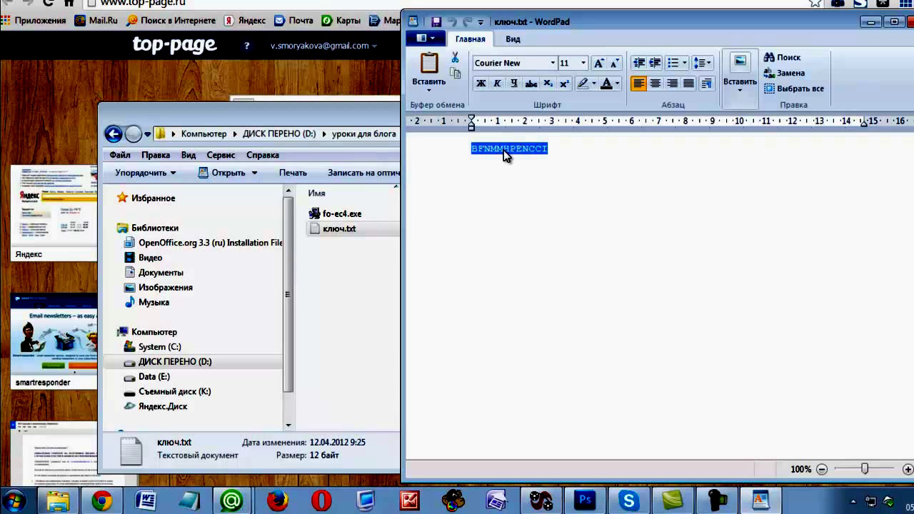
pyautogui.rightClick(504, 155)
pyautogui.click(537, 175)
pyautogui.hotkey('alt', 'F4')
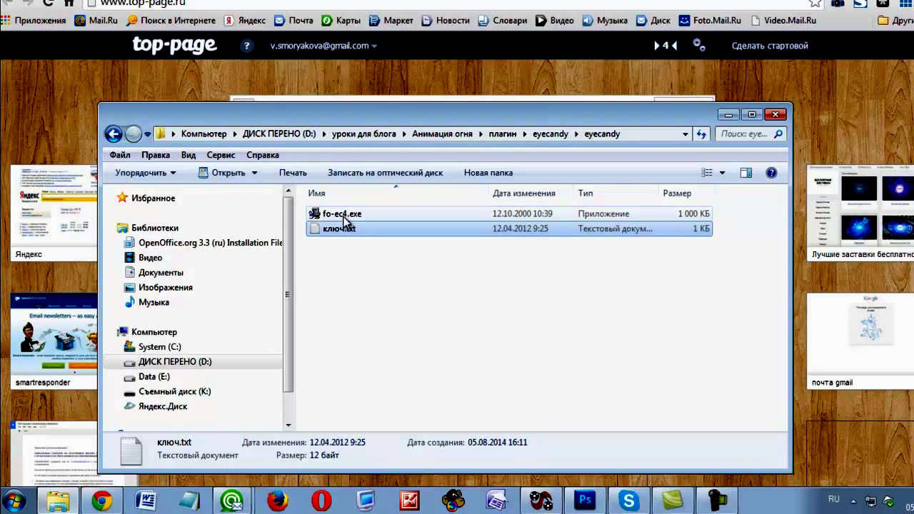
# Run the fo-ec4.exe installer and advance past the welcome and read-me pages to product registration
pyautogui.doubleClick(344, 216)
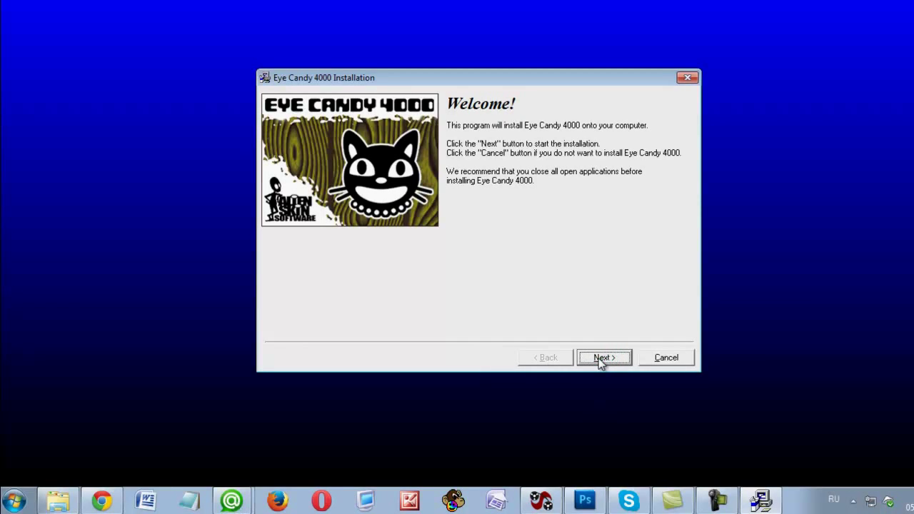
pyautogui.click(601, 360)
pyautogui.click(600, 360)
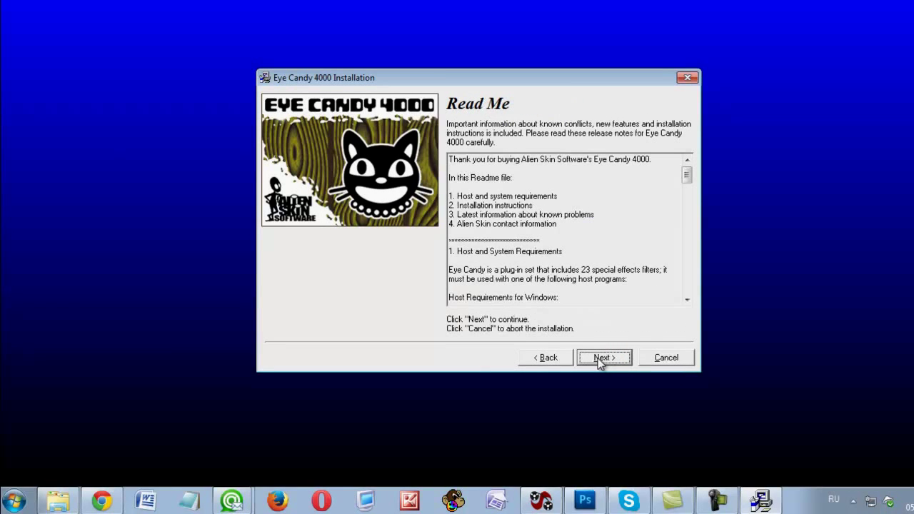
pyautogui.click(602, 359)
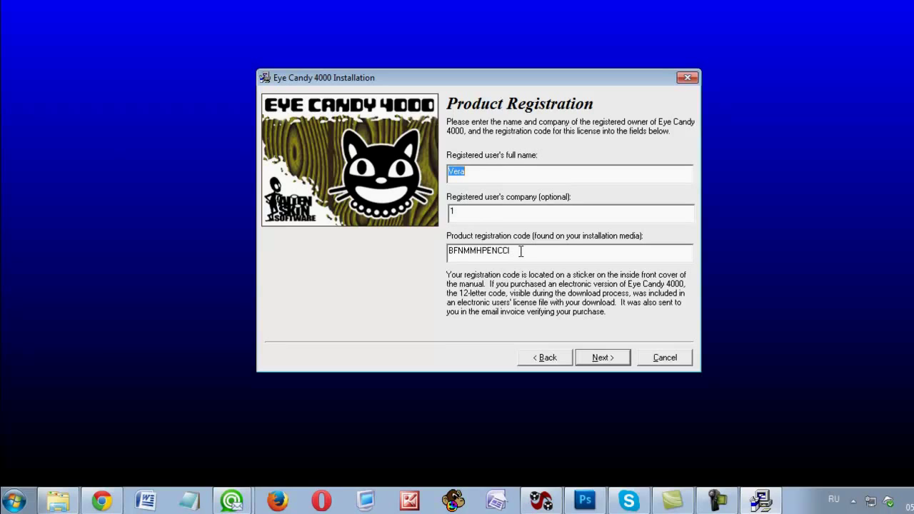
# Replace the product registration code with the copied code and continue to the destination directory selection
pyautogui.moveTo(518, 251); pyautogui.dragTo(449, 250)
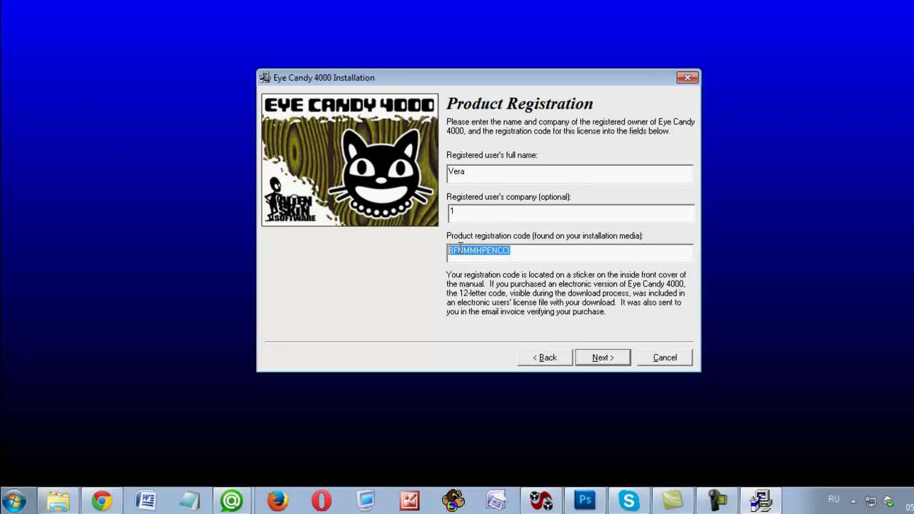
pyautogui.rightClick(460, 248)
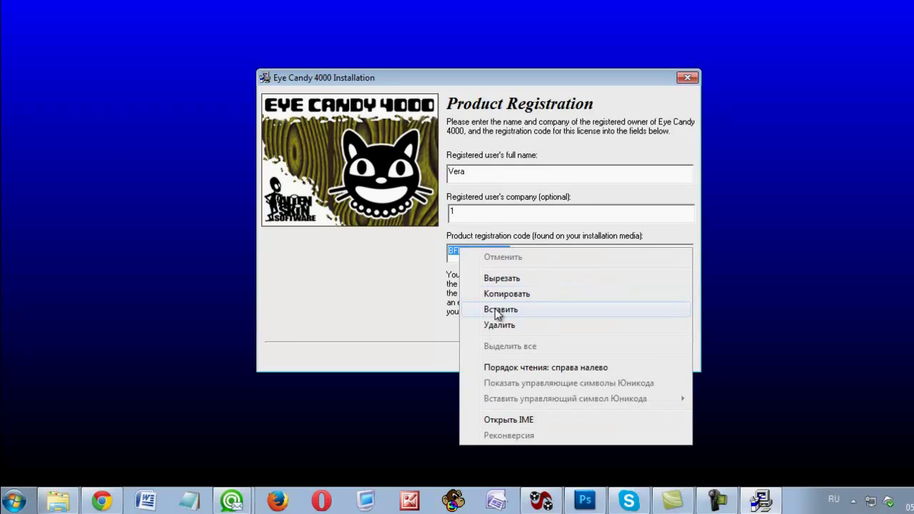
pyautogui.click(494, 308)
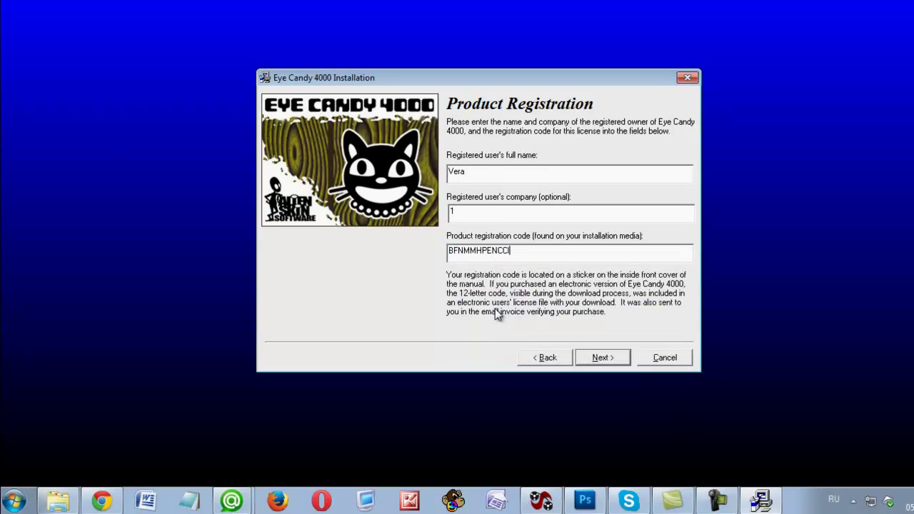
pyautogui.click(602, 361)
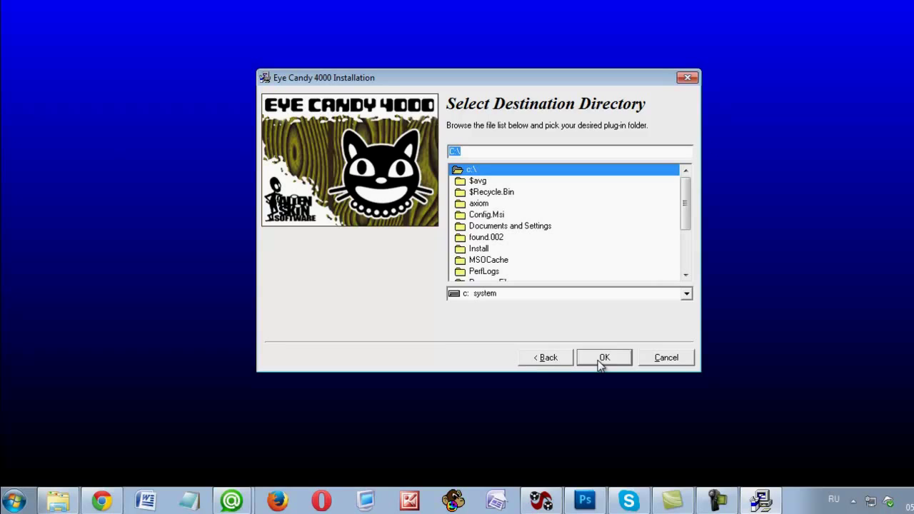
# Choose D:\Program Files\adobe\Adobe Photoshop CS5\Plug-Ins\Filters as the destination directory for the Eye Candy 4000 plug-in
pyautogui.click(686, 293)
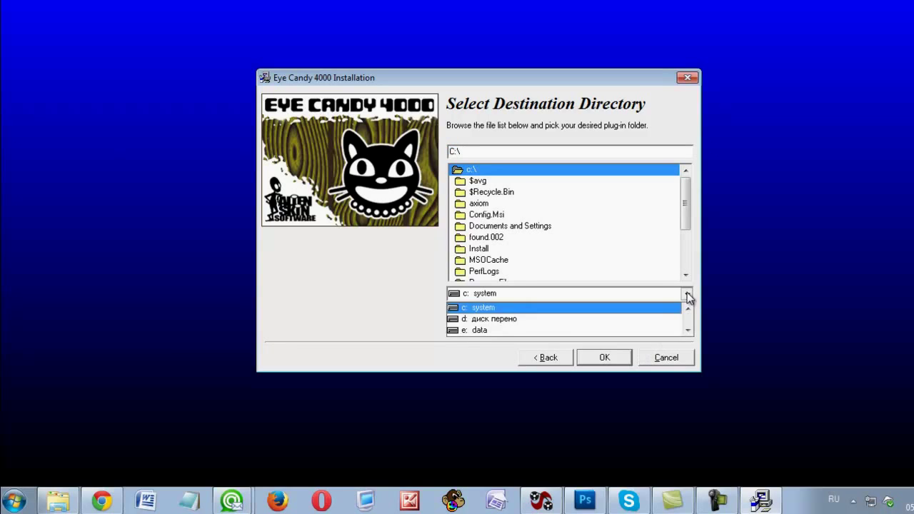
pyautogui.click(516, 319)
pyautogui.scroll(-10, 510, 207)
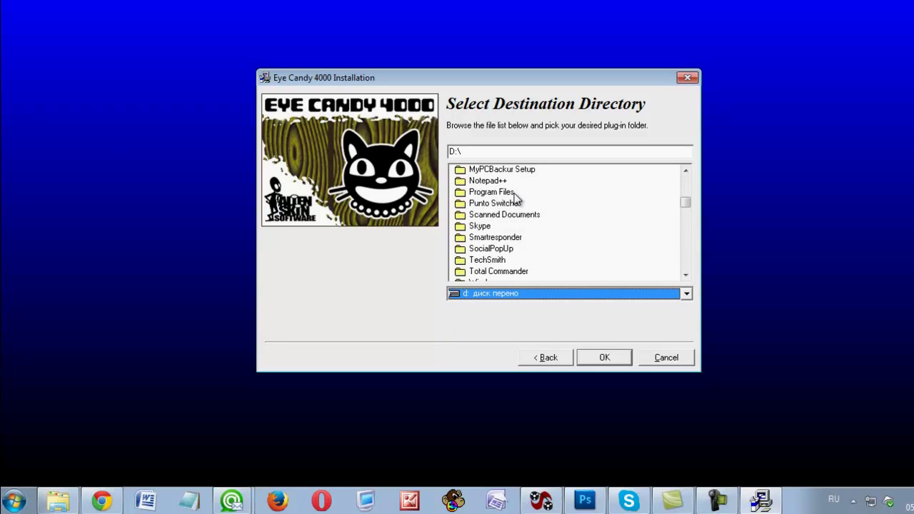
pyautogui.doubleClick(513, 194)
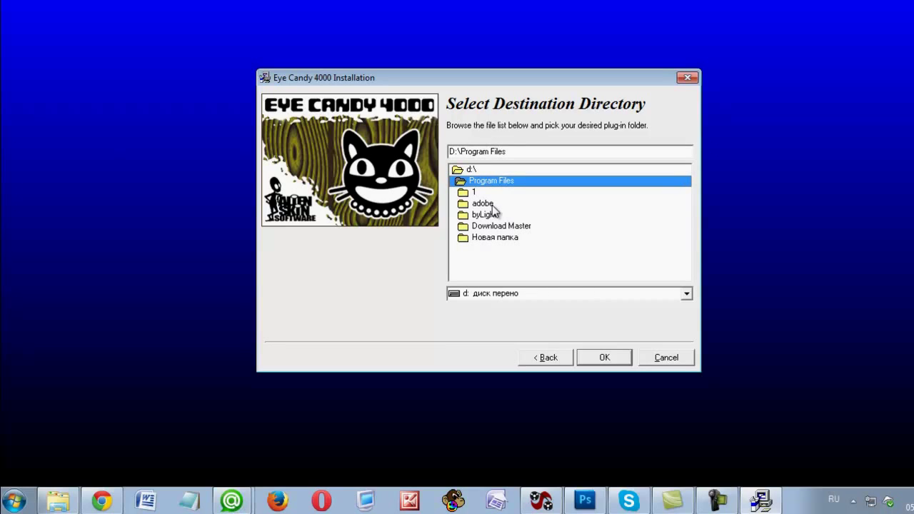
pyautogui.doubleClick(492, 208)
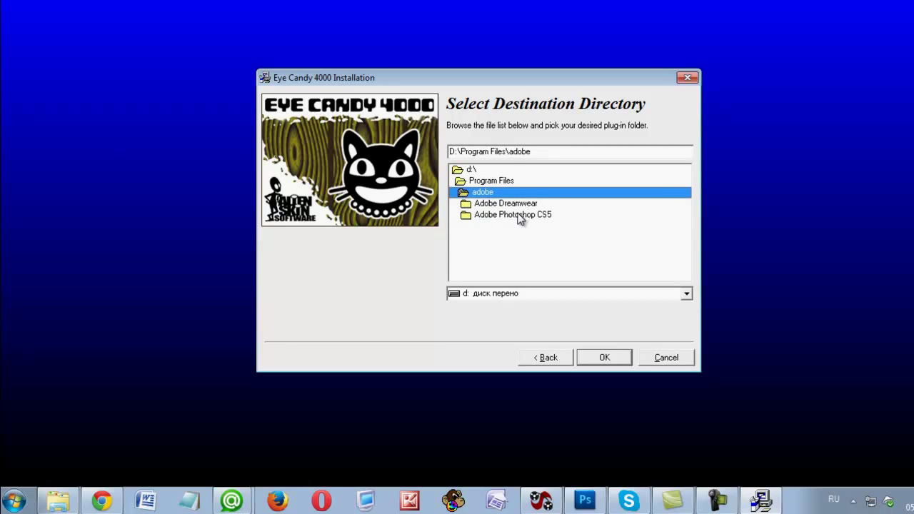
pyautogui.doubleClick(519, 216)
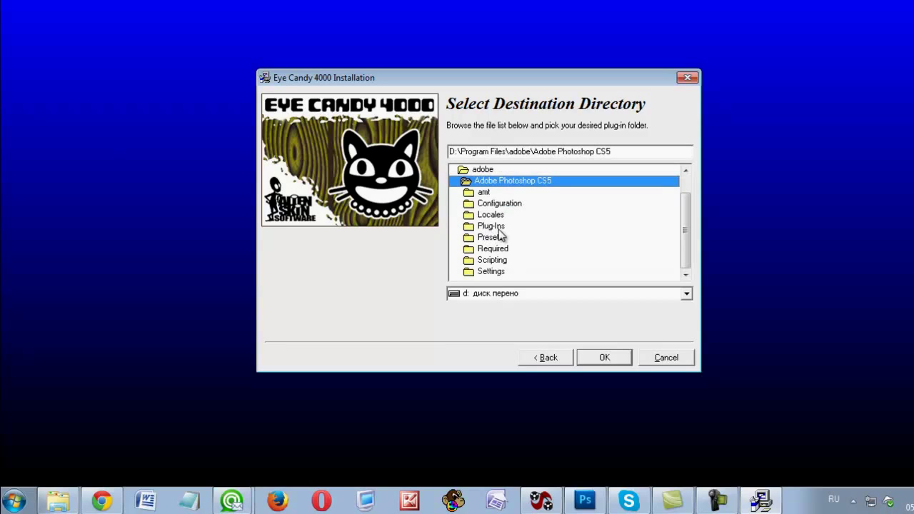
pyautogui.doubleClick(492, 225)
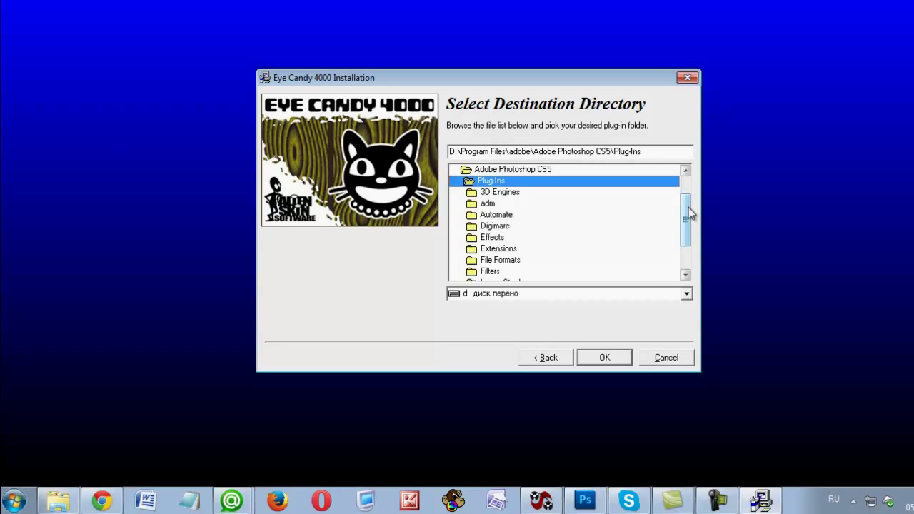
pyautogui.moveTo(687, 210); pyautogui.dragTo(688, 214)
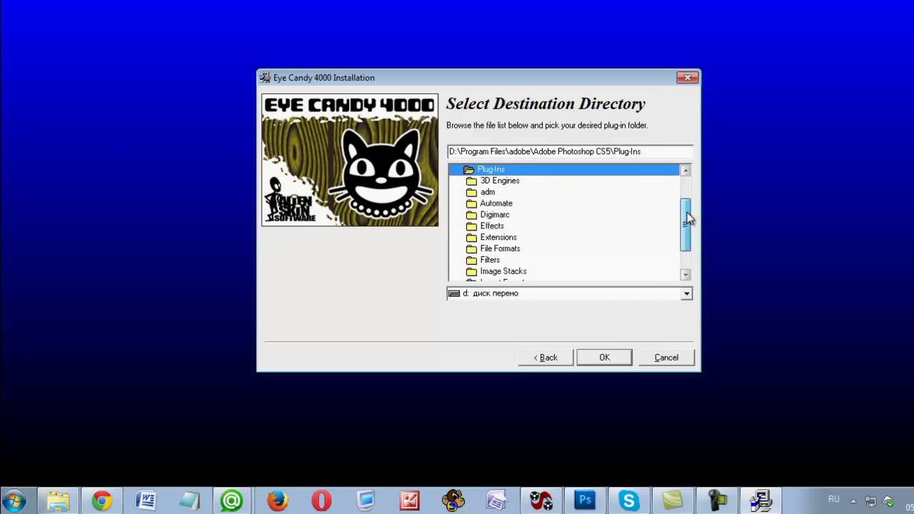
pyautogui.click(492, 261)
pyautogui.doubleClick(491, 261)
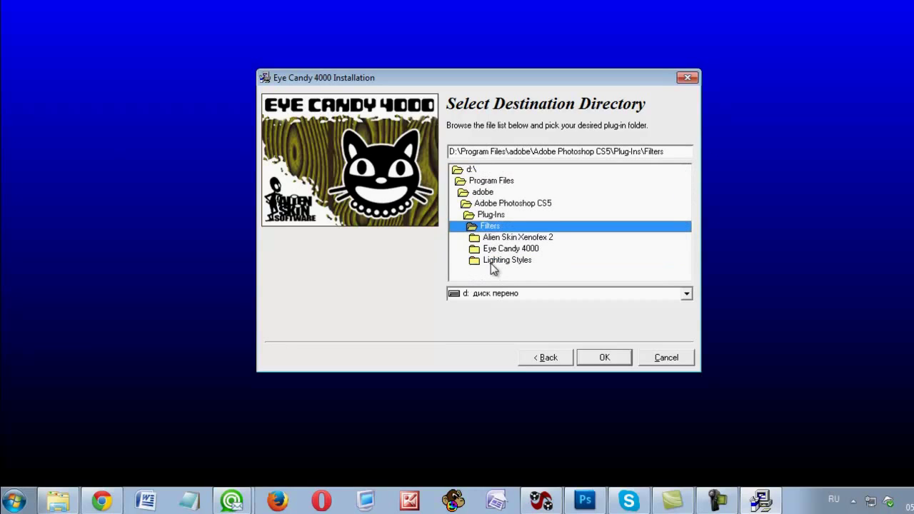
# Cancel the Eye Candy 4000 installation and exit the setup
pyautogui.click(605, 361)
pyautogui.click(672, 359)
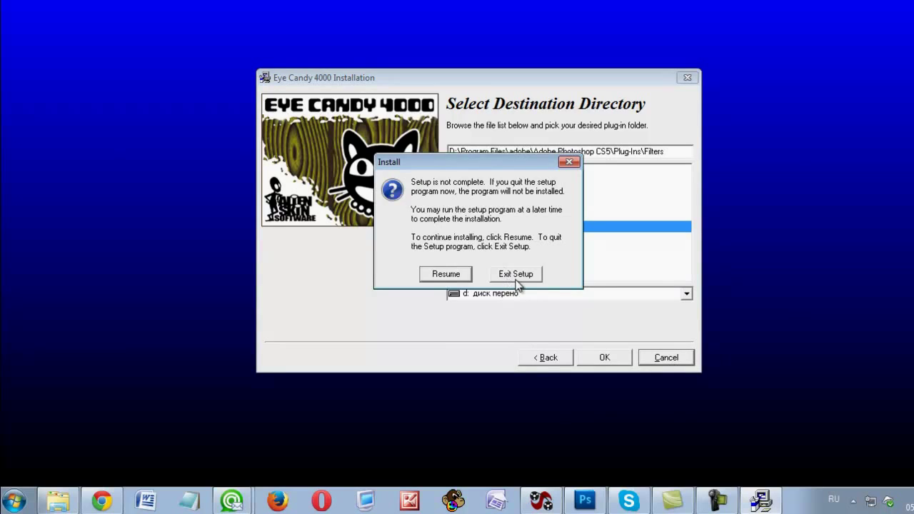
pyautogui.click(517, 277)
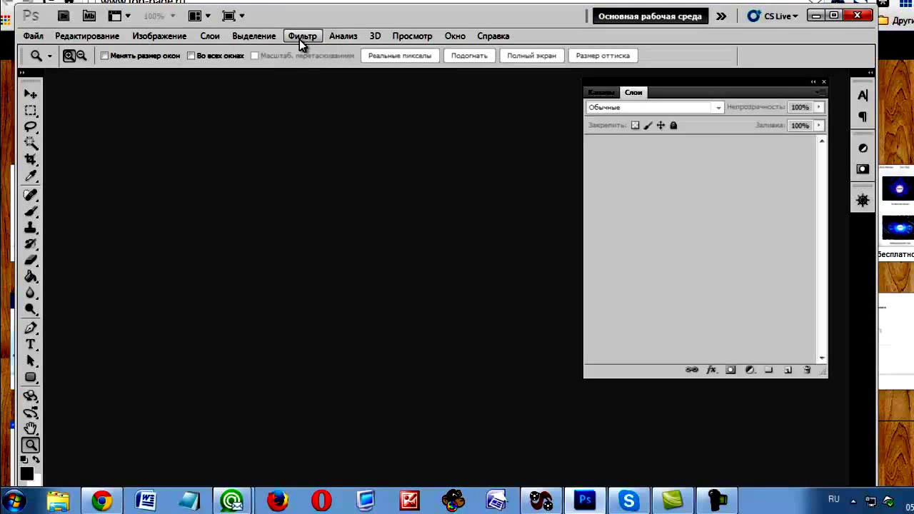
# Check Photoshop's installed filters for the Eye Candy 4000 group
pyautogui.click(301, 37)
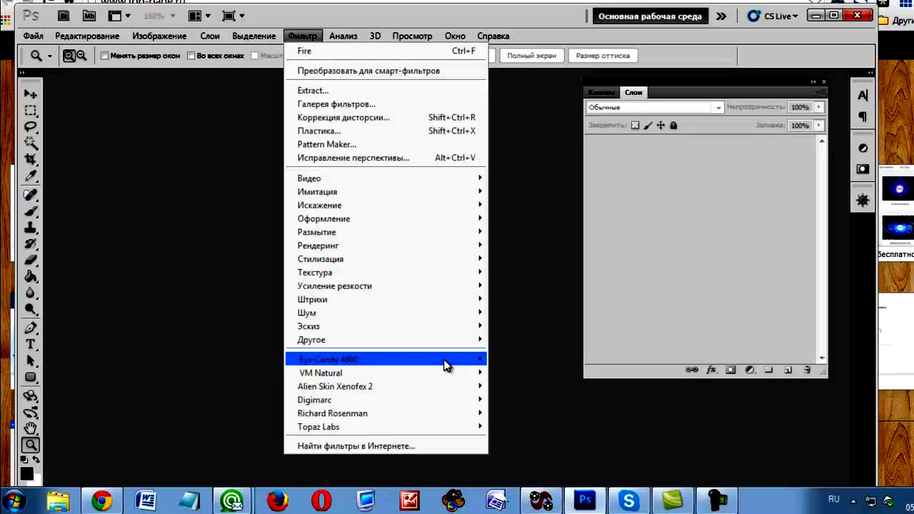
pyautogui.click(502, 359)
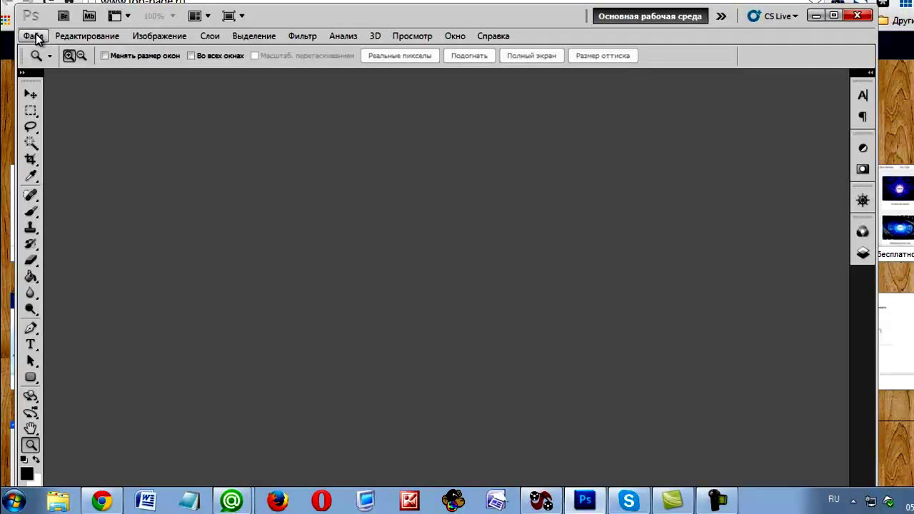
# Open Без-имени-1.png from the лошади folder and enlarge its document window around the horse image
pyautogui.click(28, 35)
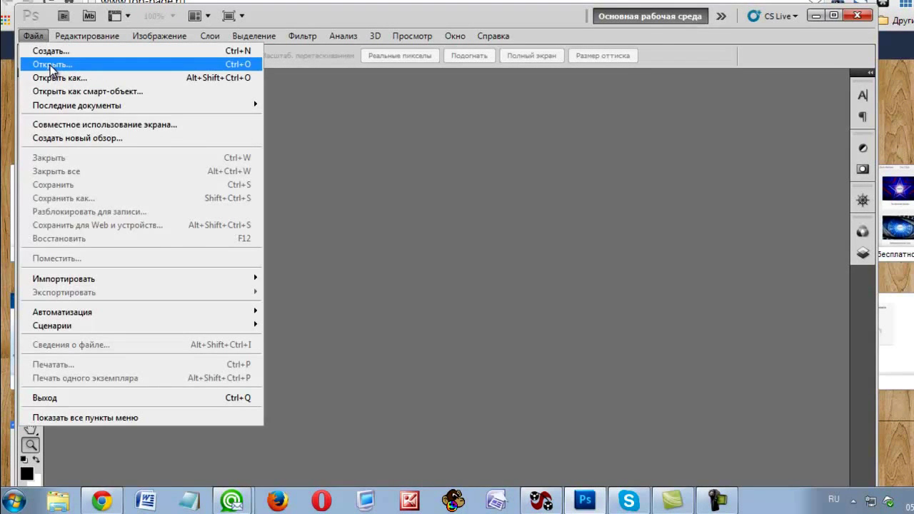
pyautogui.click(50, 65)
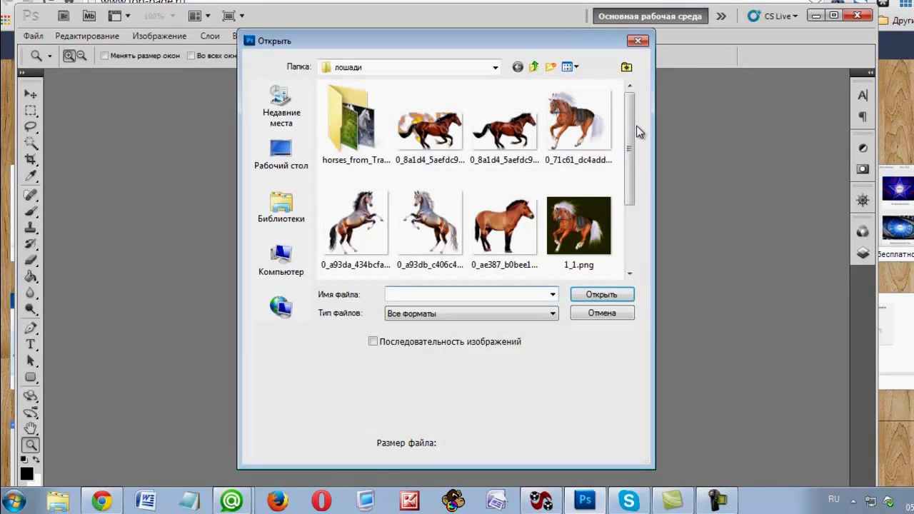
pyautogui.moveTo(632, 115); pyautogui.dragTo(623, 214)
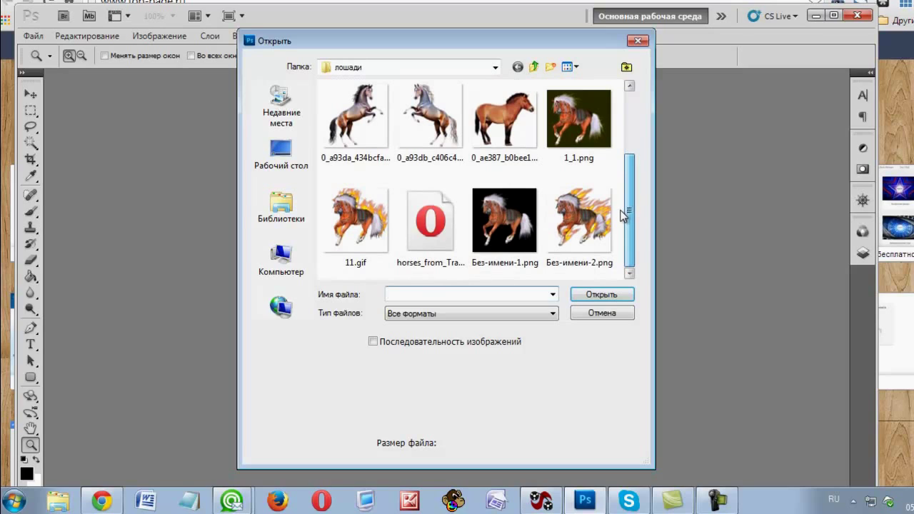
pyautogui.click(497, 223)
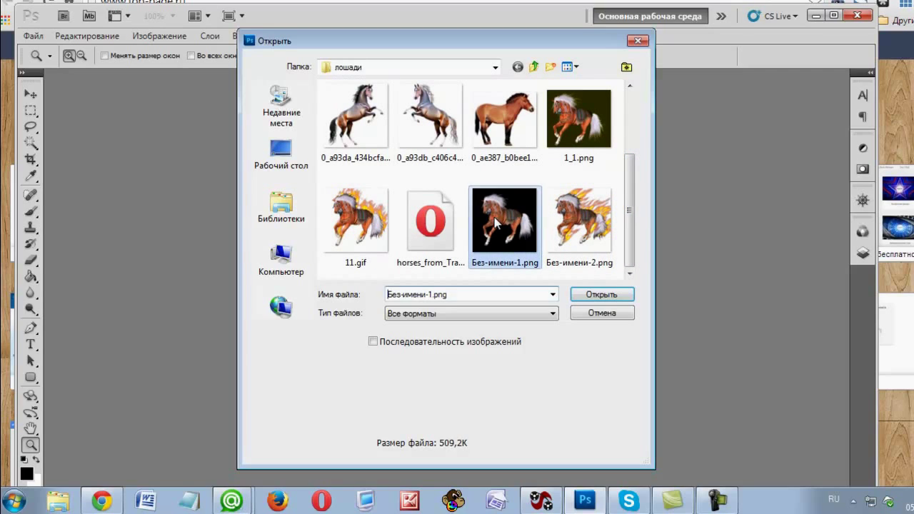
pyautogui.click(604, 296)
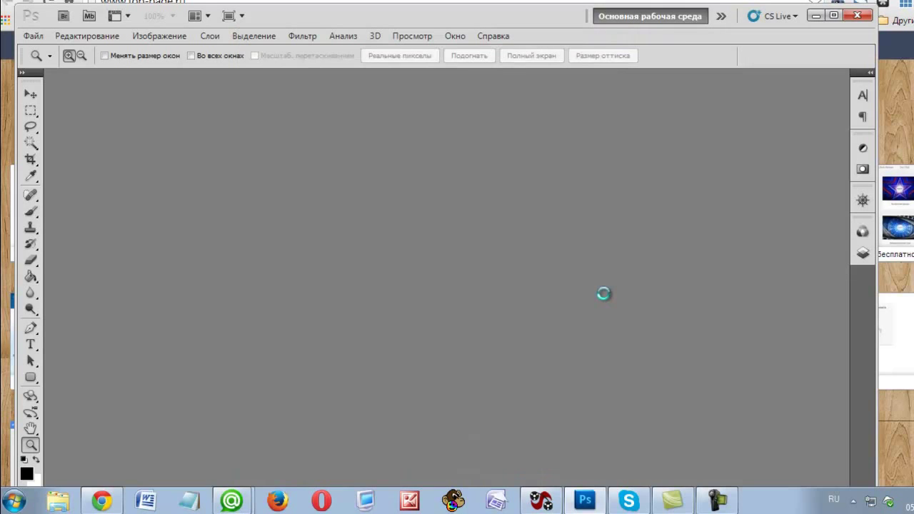
pyautogui.click(540, 244)
pyautogui.press('z')
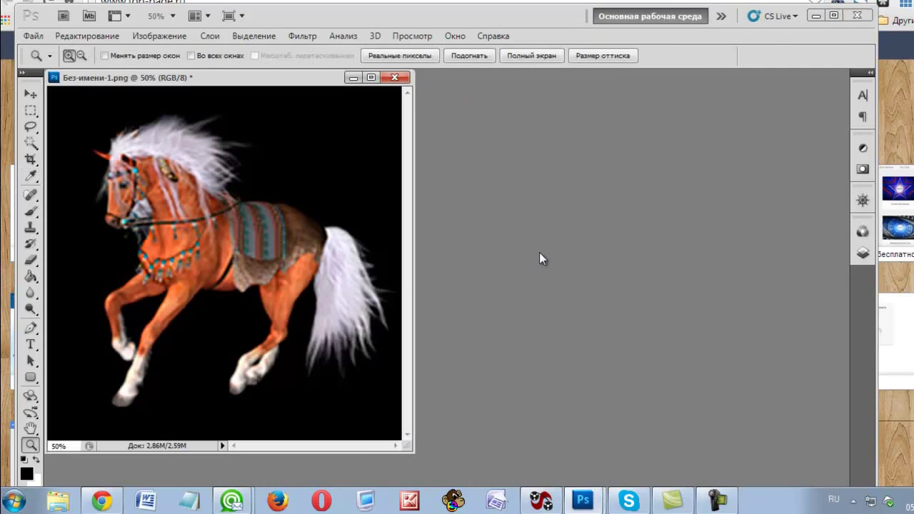
pyautogui.moveTo(404, 449); pyautogui.dragTo(468, 482)
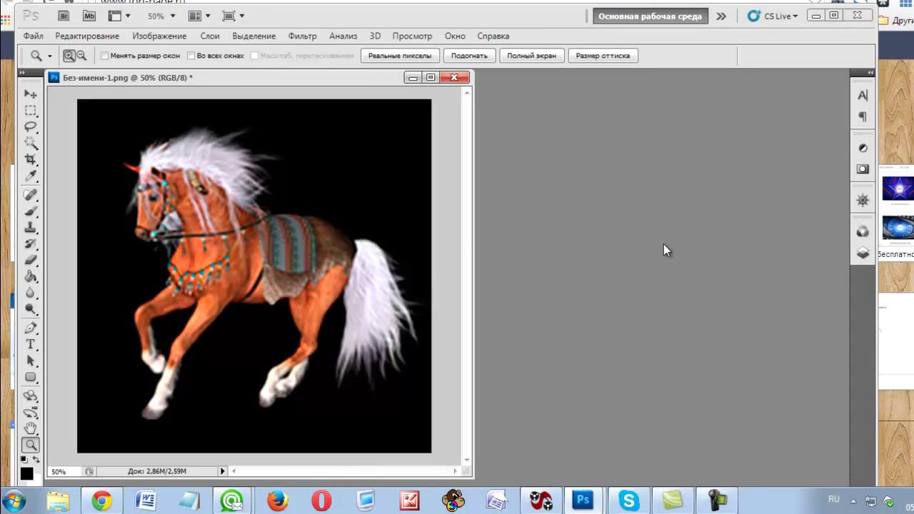
# Resize the horse image to 400 × 400 pixels with proportions constrained
pyautogui.click(159, 37)
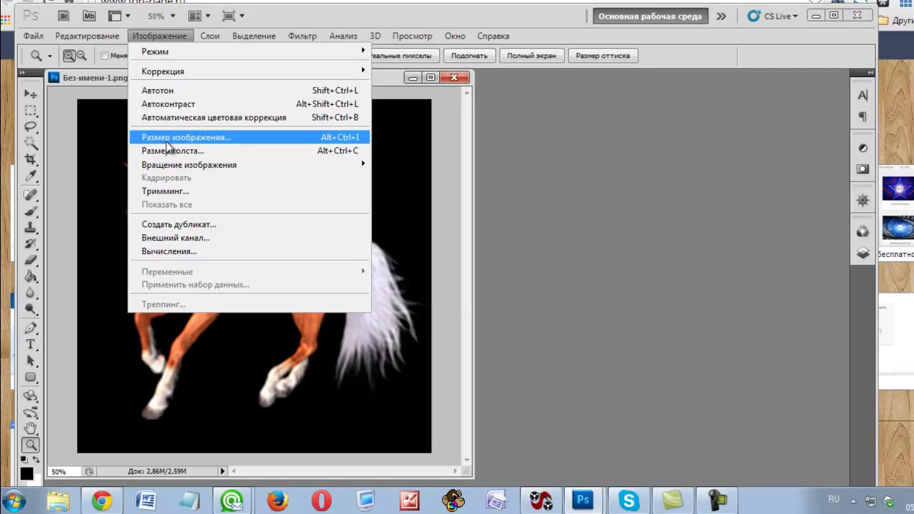
pyautogui.click(168, 140)
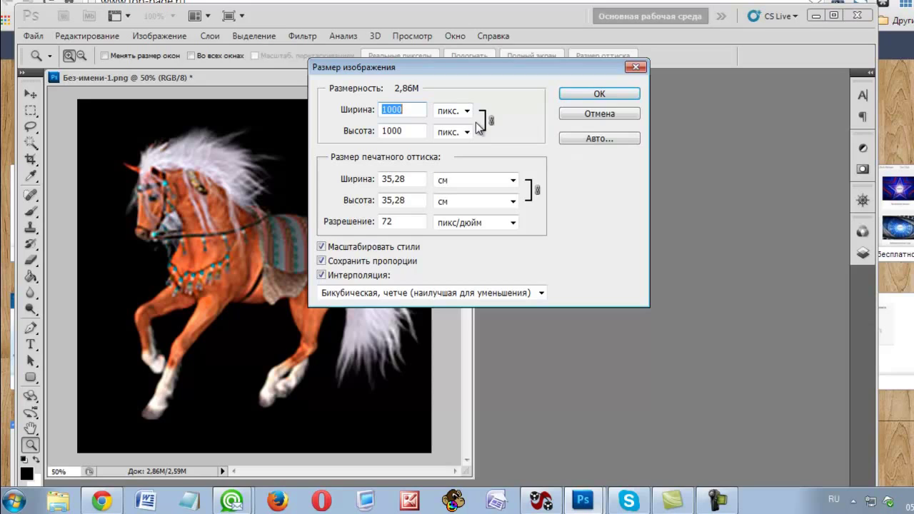
pyautogui.write('400')
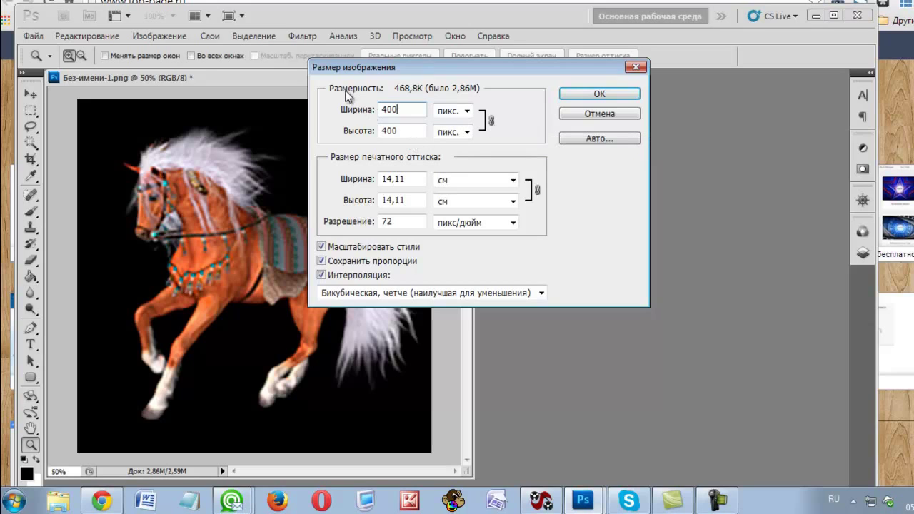
pyautogui.click(602, 95)
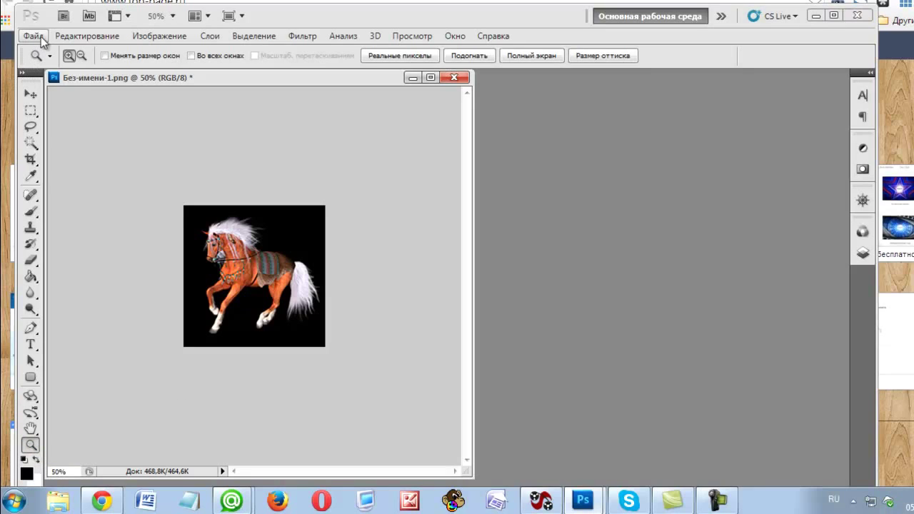
# Display the document's layers beside the image and unlock the Фон background layer
pyautogui.click(83, 57)
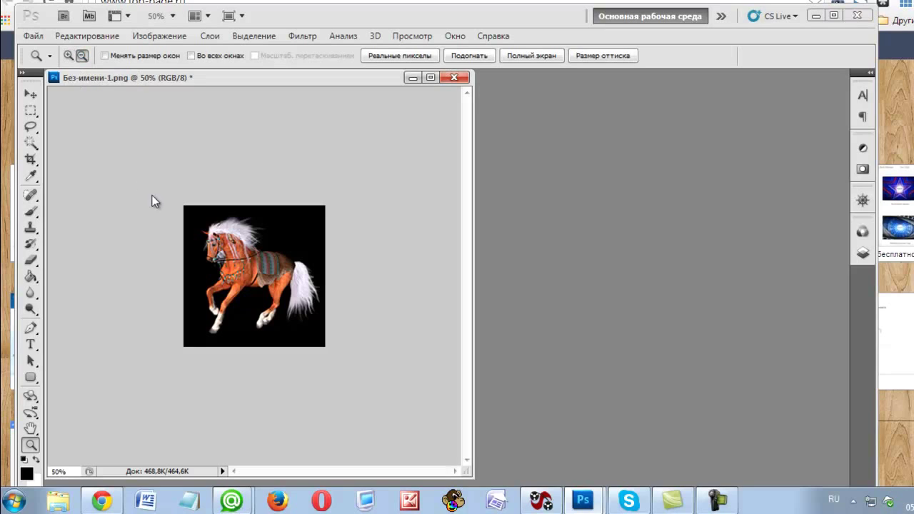
pyautogui.click(246, 266)
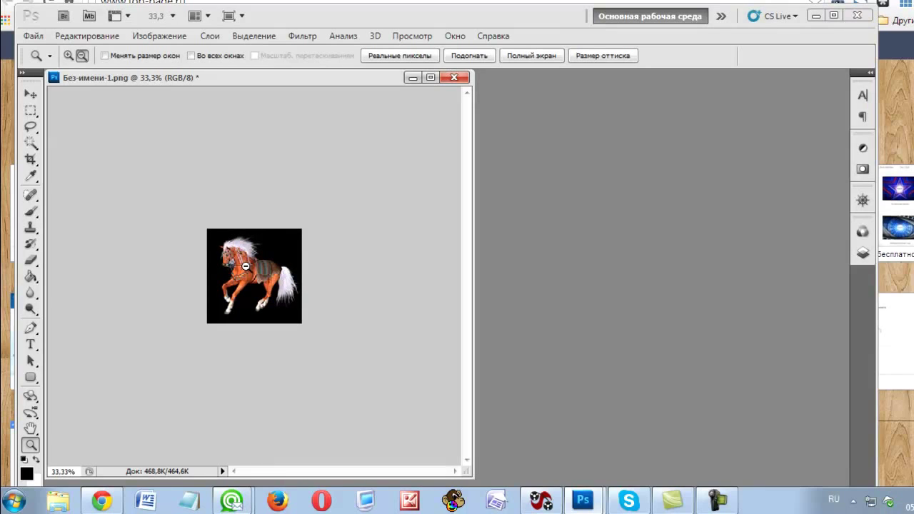
pyautogui.click(68, 55)
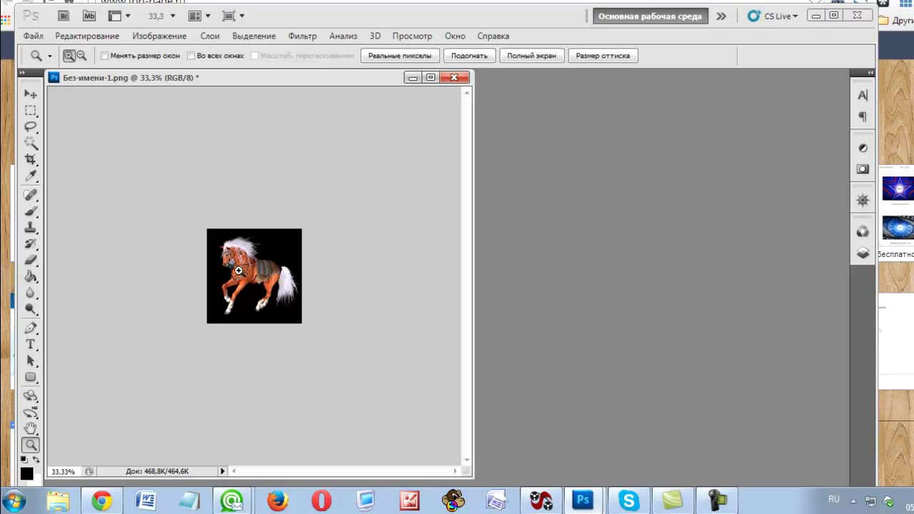
pyautogui.click(255, 273)
pyautogui.click(254, 274)
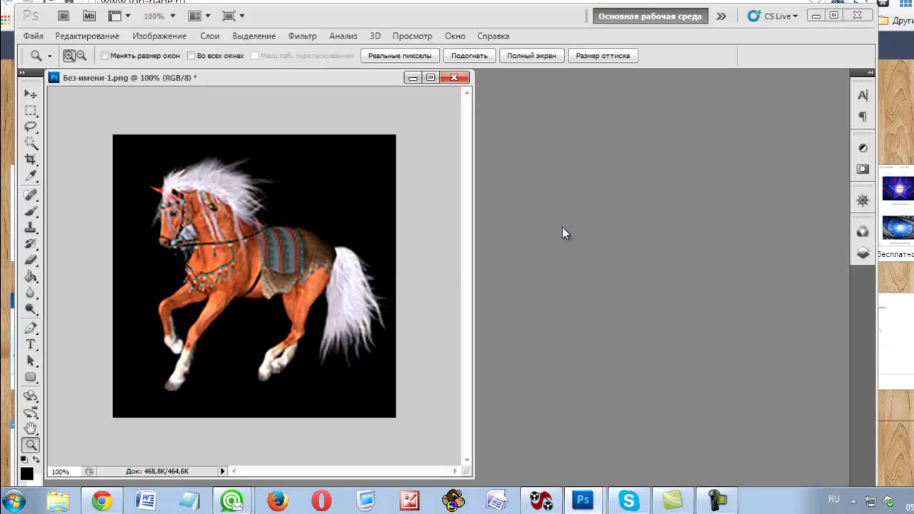
pyautogui.click(456, 36)
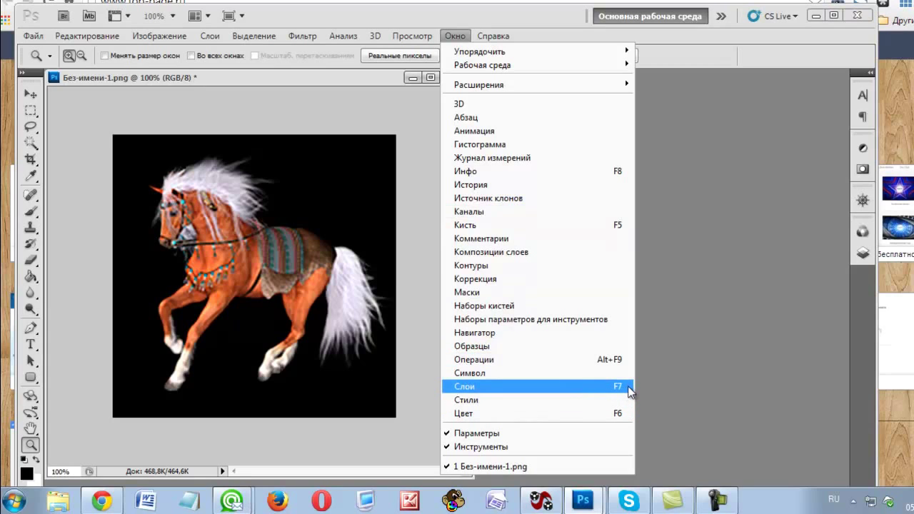
pyautogui.click(544, 384)
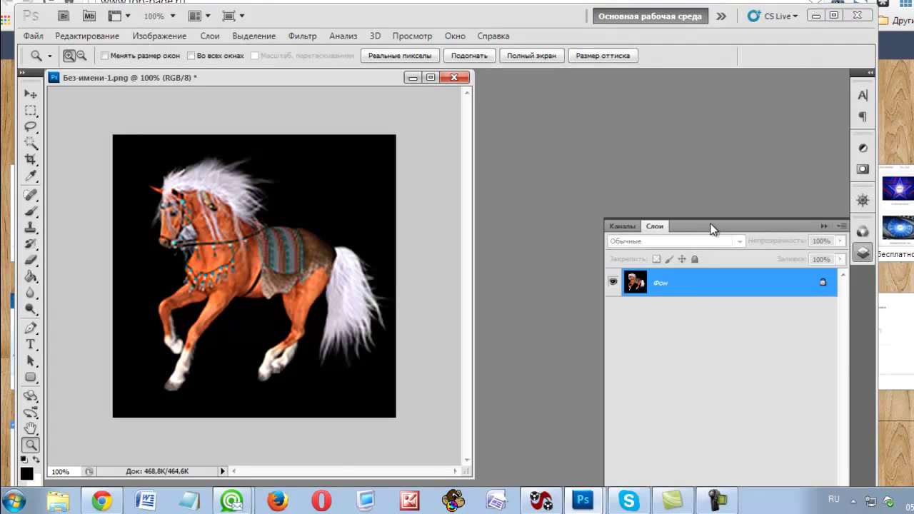
pyautogui.moveTo(711, 229); pyautogui.dragTo(682, 106)
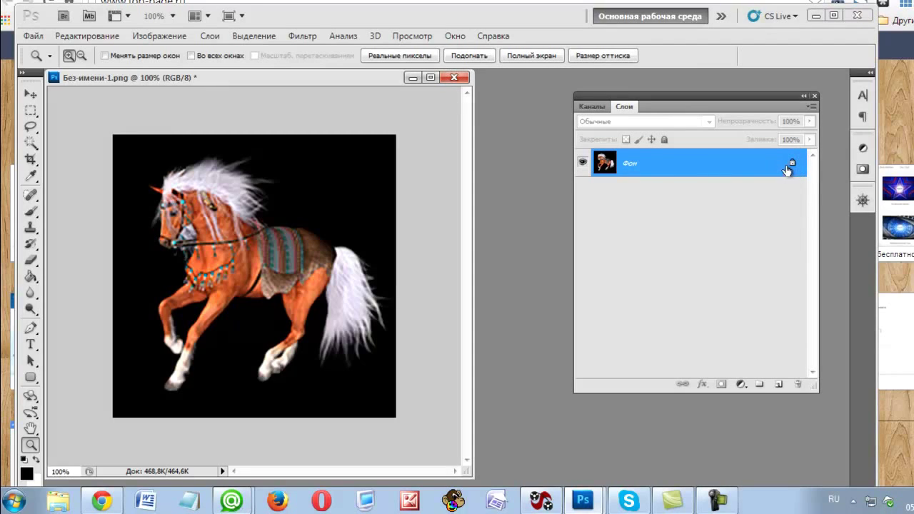
pyautogui.moveTo(793, 166)
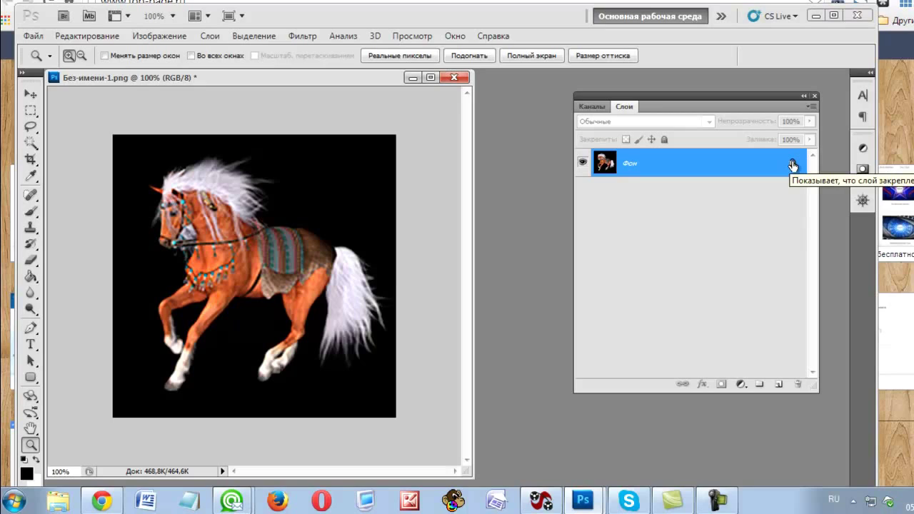
pyautogui.moveTo(792, 166); pyautogui.dragTo(798, 385)
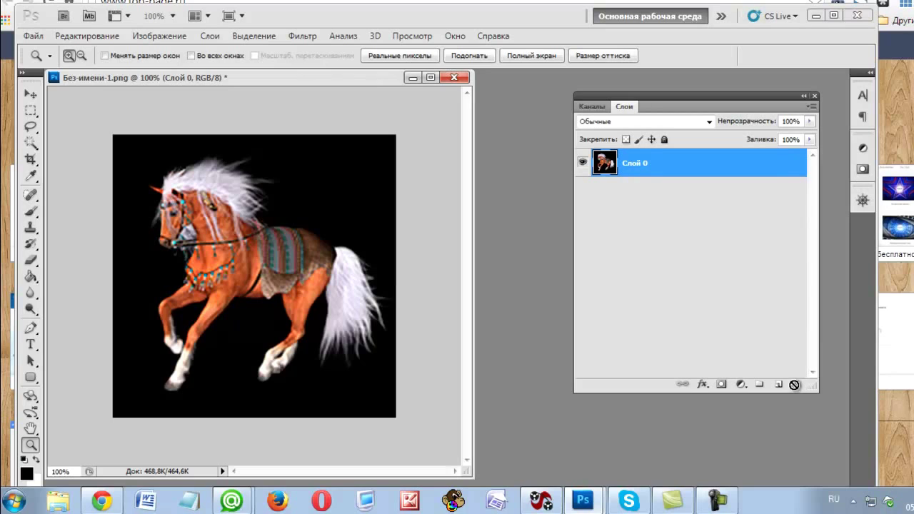
# Select the black background around the horse with the Magic Wand at tolerance 32, delete it and deselect
pyautogui.click(32, 144)
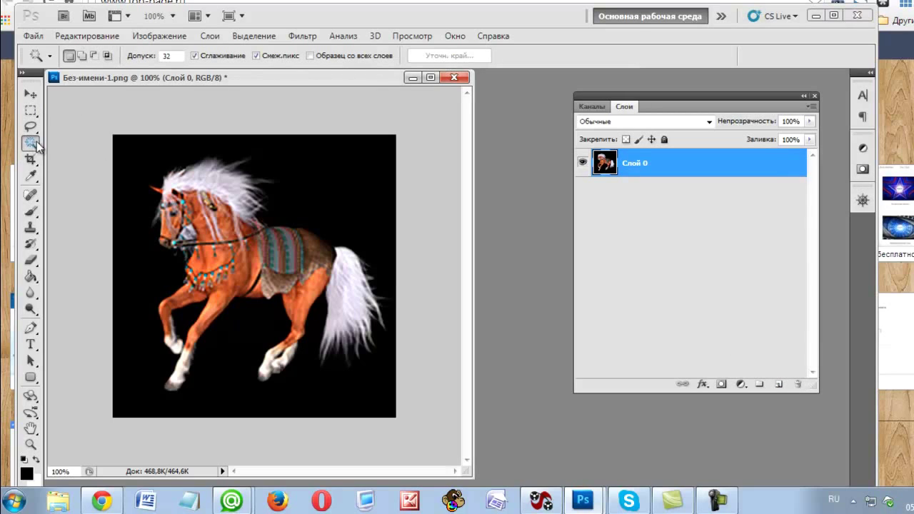
pyautogui.click(325, 171)
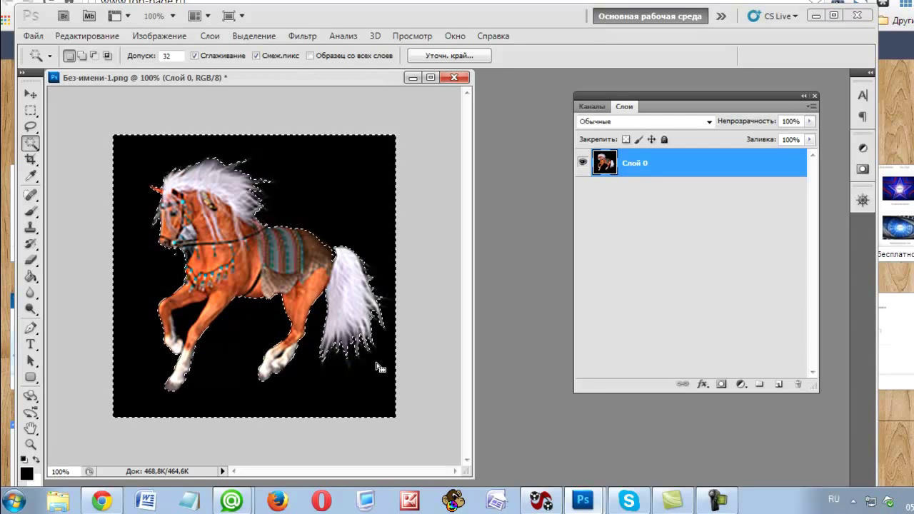
pyautogui.press('Delete')
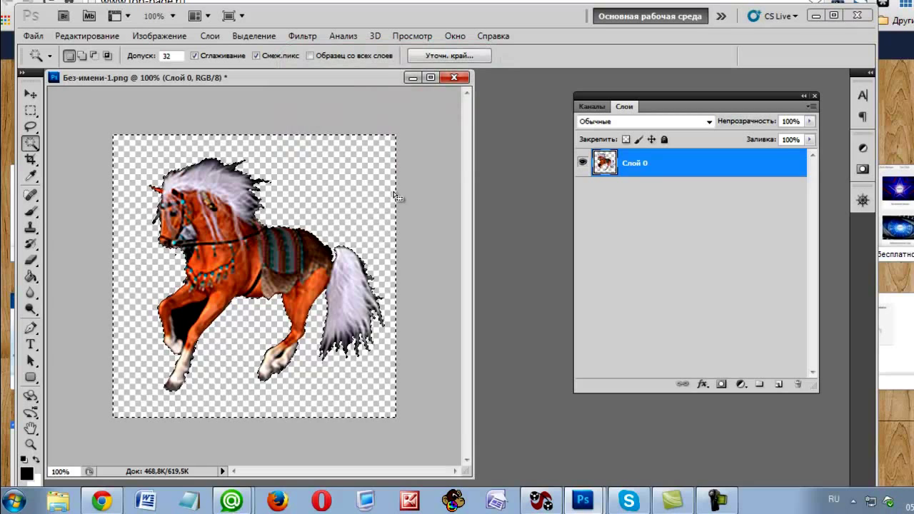
pyautogui.hotkey('ctrl', 'd')
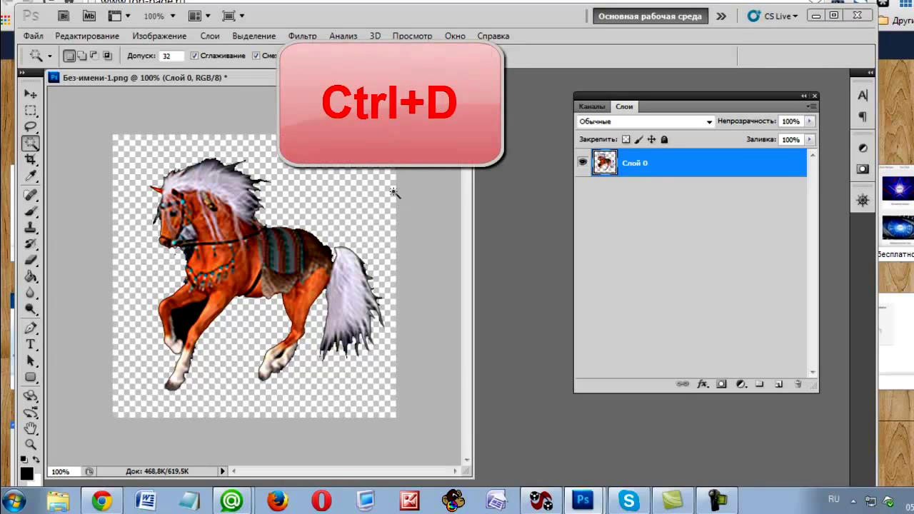
# Delete the remaining black area between the horse's front legs with a Magic Wand selection and deselect
pyautogui.click(185, 319)
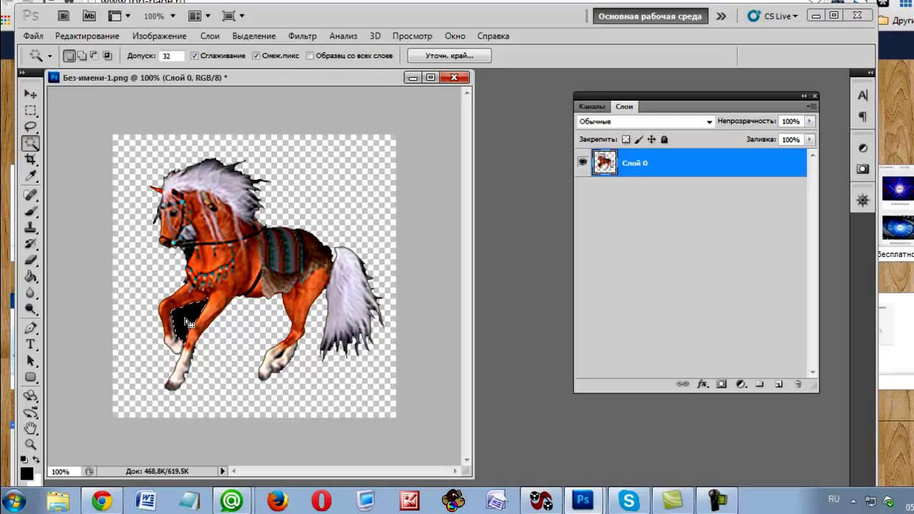
pyautogui.press('Delete')
pyautogui.hotkey('ctrl', 'd')
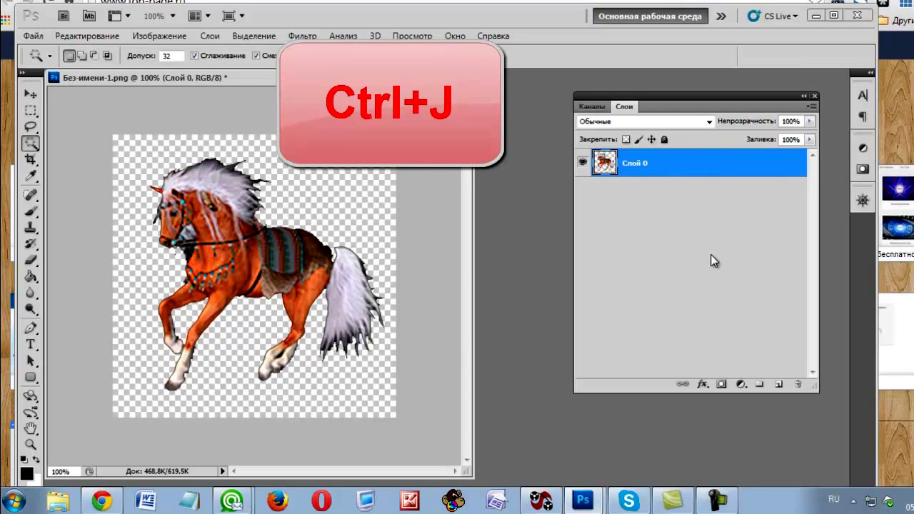
# Duplicate the Слой 0 horse layer twice and hide both copies, keeping the original layer selected
pyautogui.hotkey('ctrl', 'j')
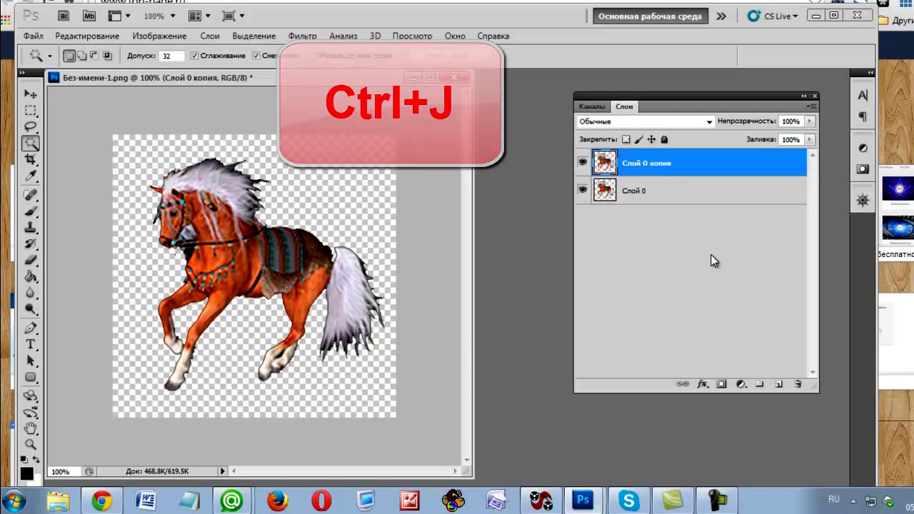
pyautogui.hotkey('ctrl', 'j')
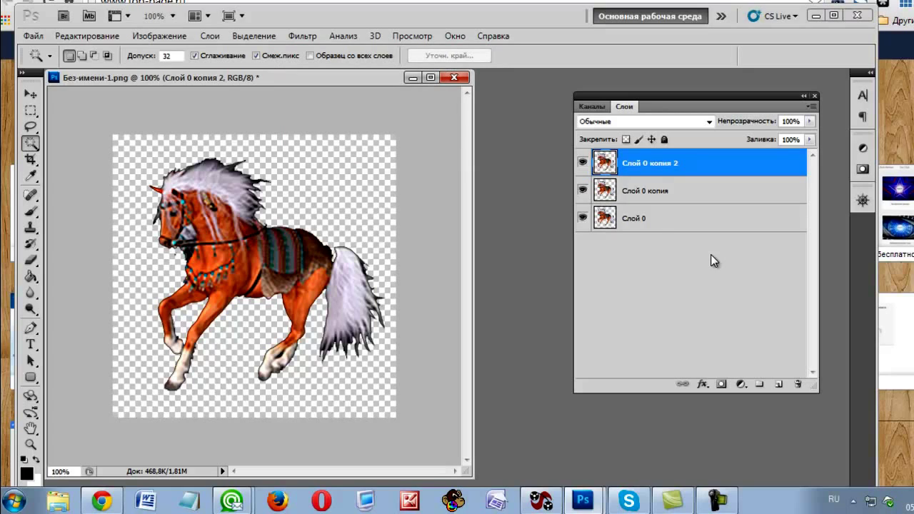
pyautogui.click(690, 225)
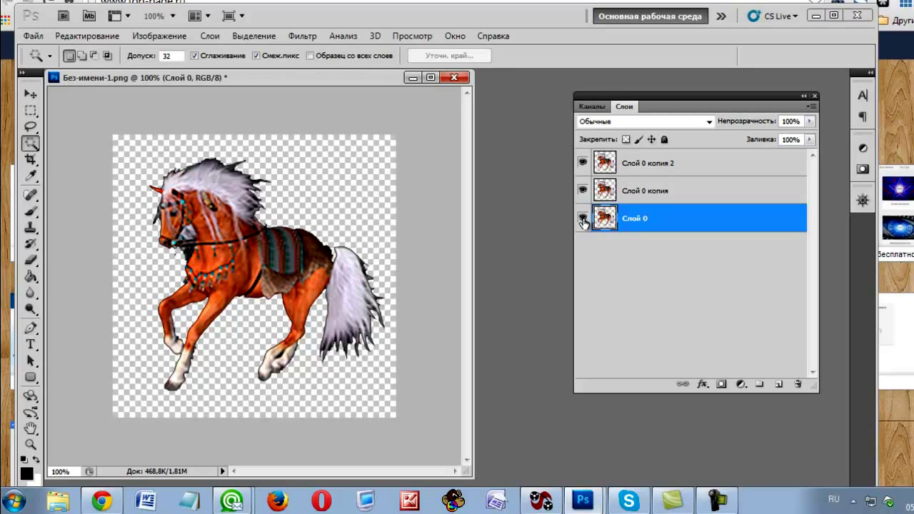
pyautogui.click(583, 189)
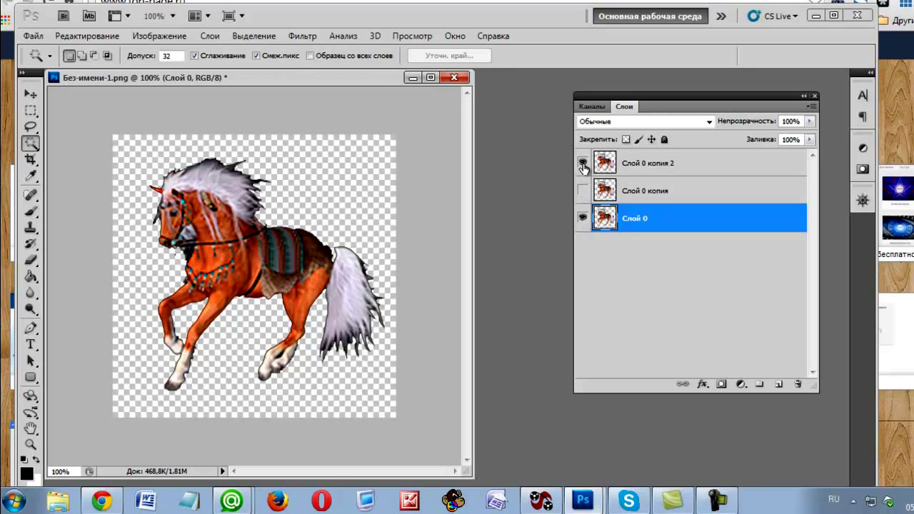
pyautogui.click(582, 163)
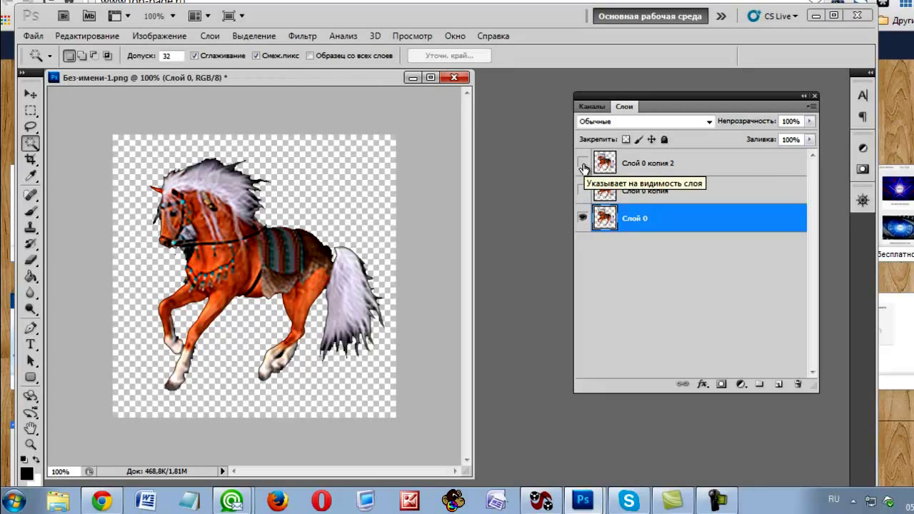
# Start the Eye Candy 4000 Fire filter on the Слой 0 layer and set the flame direction to 50°
pyautogui.click(300, 38)
pyautogui.moveTo(325, 360)
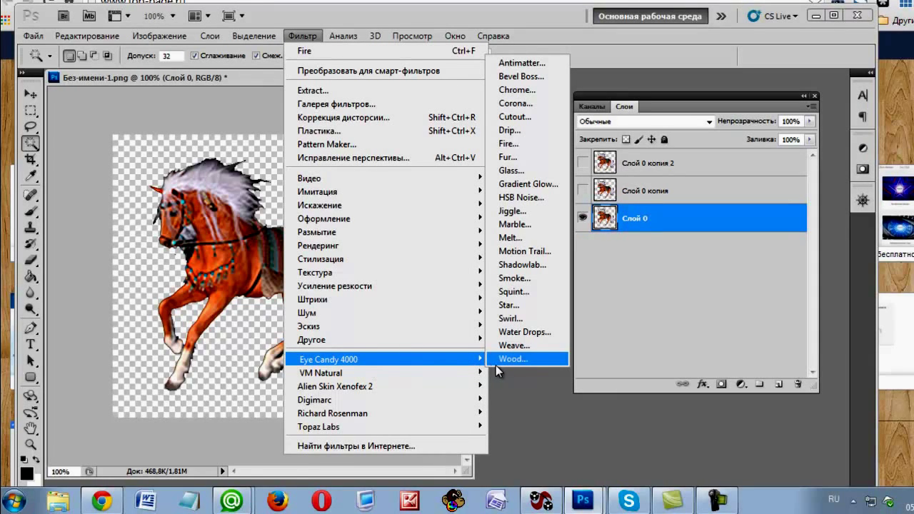
pyautogui.click(512, 145)
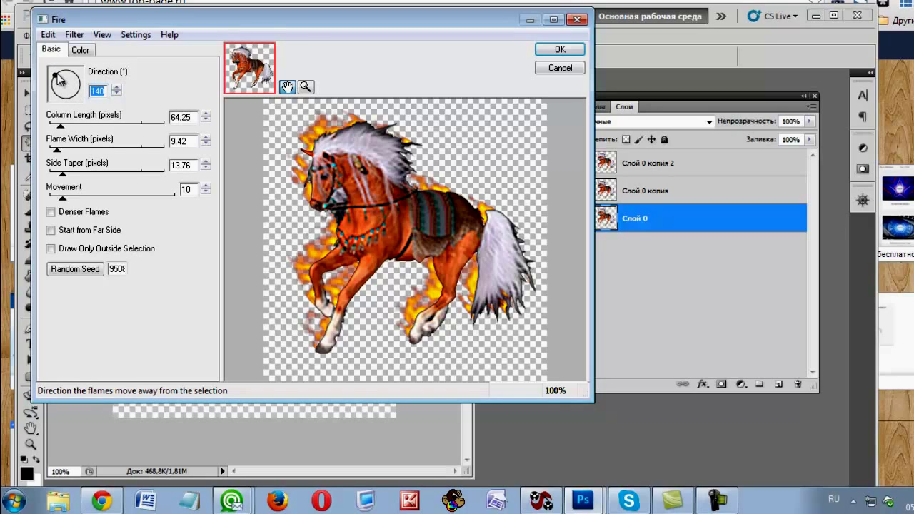
pyautogui.moveTo(57, 77); pyautogui.dragTo(78, 76)
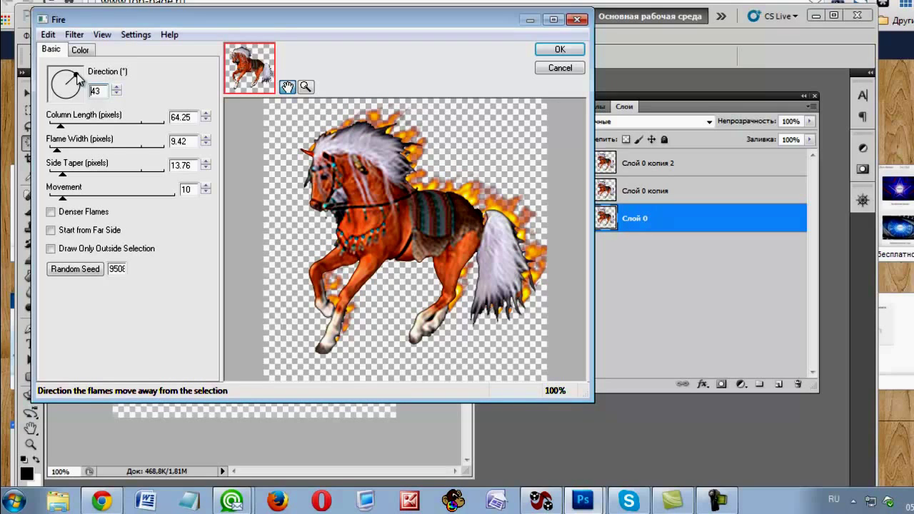
pyautogui.moveTo(77, 78); pyautogui.dragTo(77, 77)
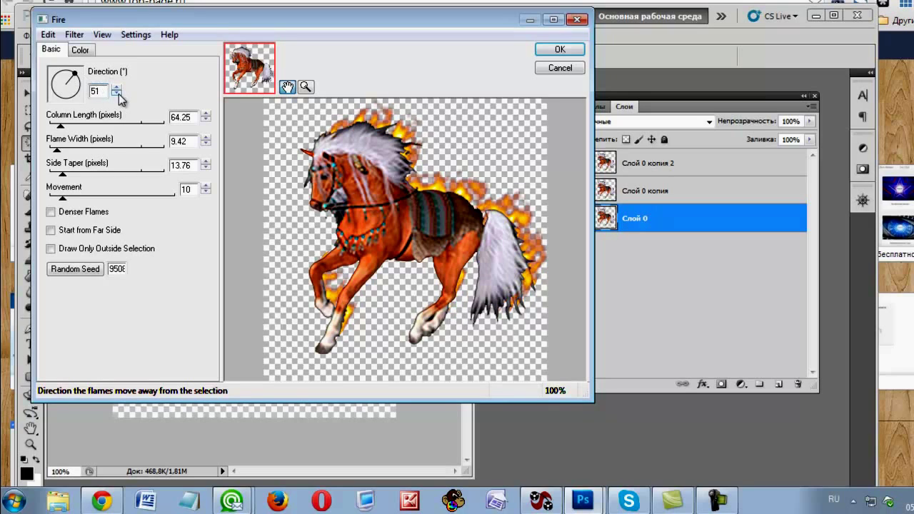
pyautogui.click(74, 79)
pyautogui.moveTo(77, 77); pyautogui.dragTo(77, 77)
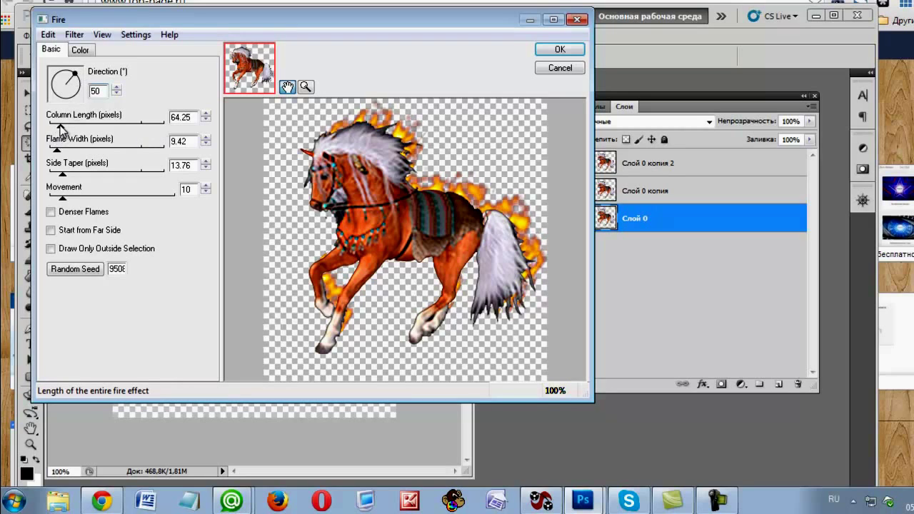
# Set Column Length to 102.61, Flame Width to 10.10, Side Taper to 11.97 and Movement to 18, then apply the fire with a new random seed
pyautogui.moveTo(60, 126); pyautogui.dragTo(89, 127)
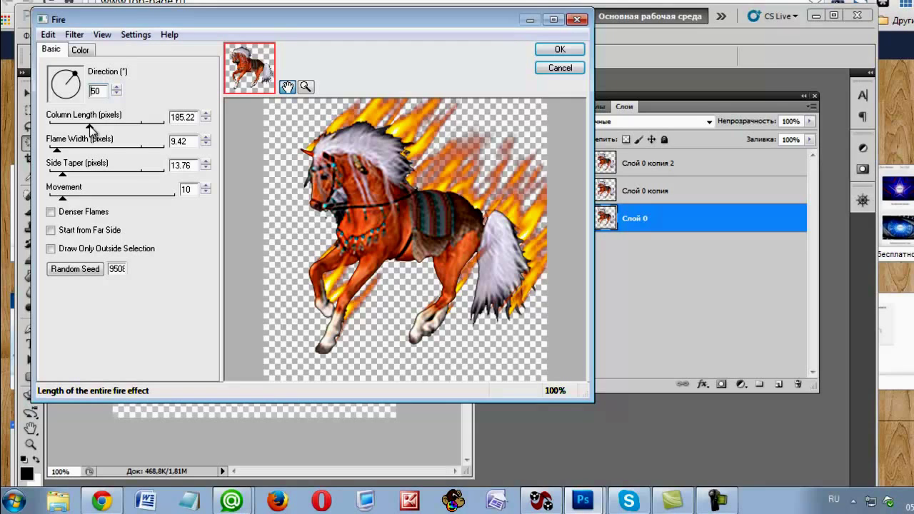
pyautogui.moveTo(90, 127); pyautogui.dragTo(70, 129)
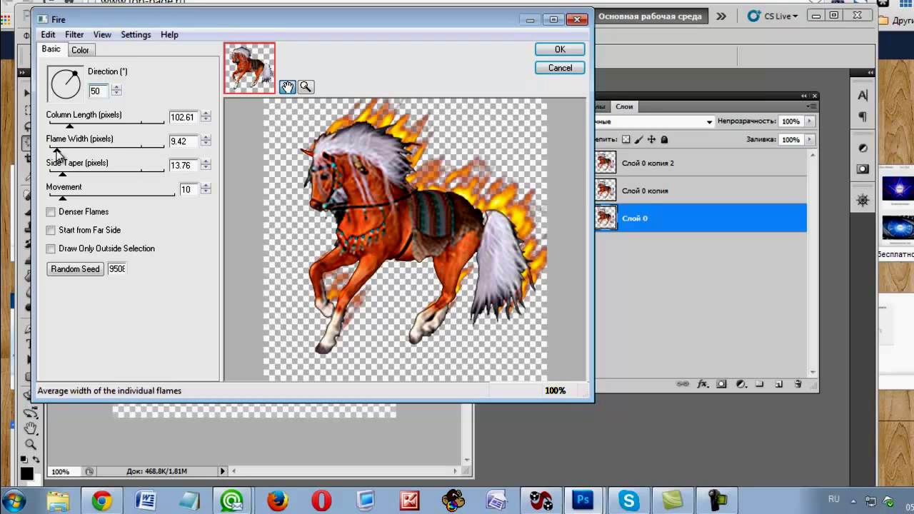
pyautogui.moveTo(57, 152); pyautogui.dragTo(60, 153)
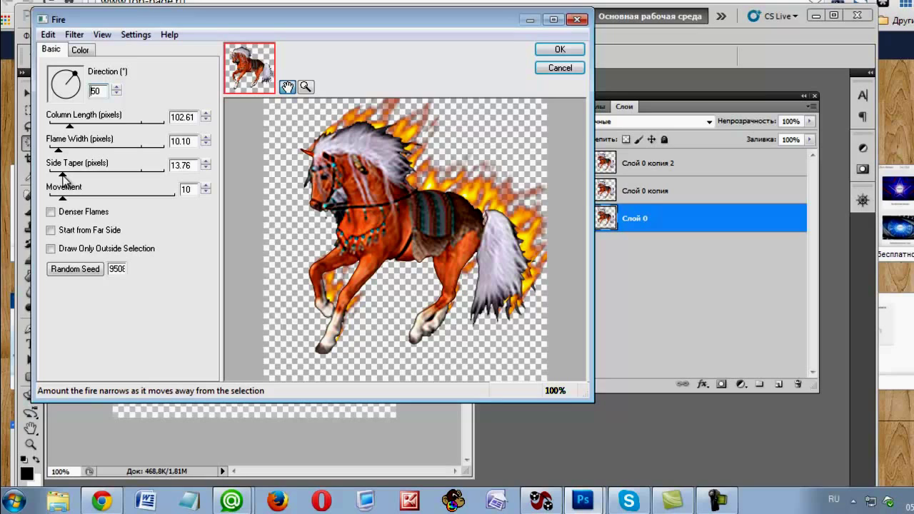
pyautogui.moveTo(63, 178); pyautogui.dragTo(60, 178)
pyautogui.moveTo(63, 198); pyautogui.dragTo(73, 202)
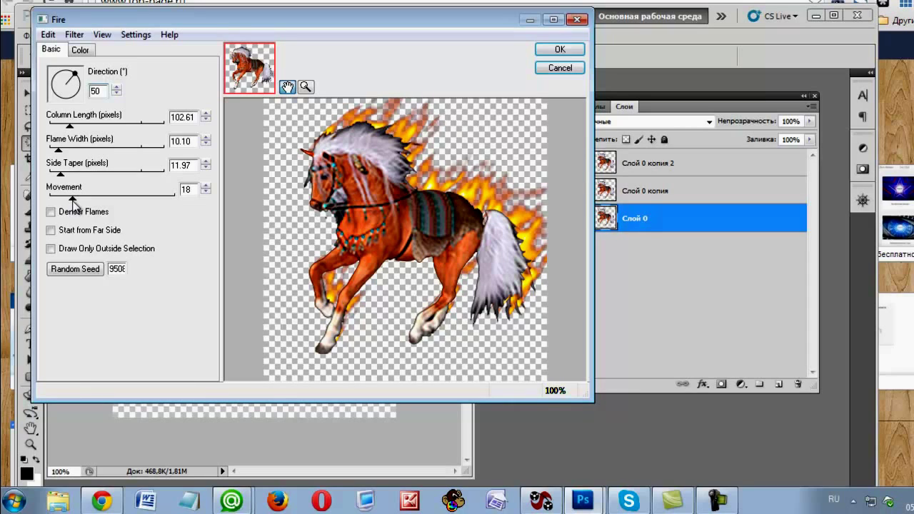
pyautogui.click(66, 272)
pyautogui.click(560, 49)
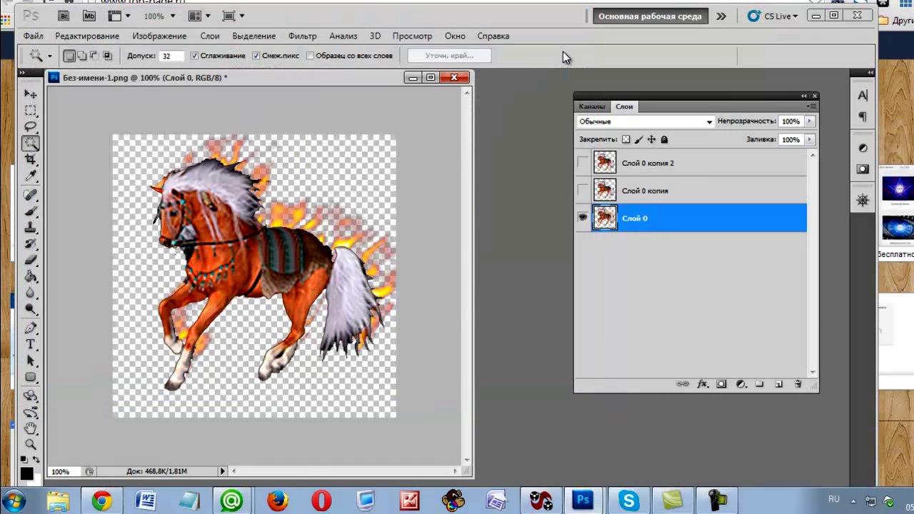
# Select the Слой 0 копия layer and make it visible while hiding Слой 0
pyautogui.click(714, 189)
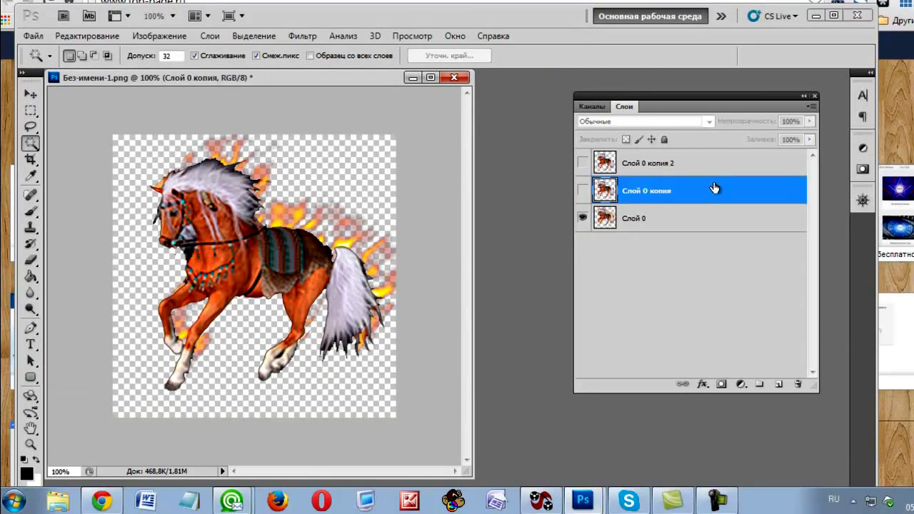
pyautogui.click(583, 218)
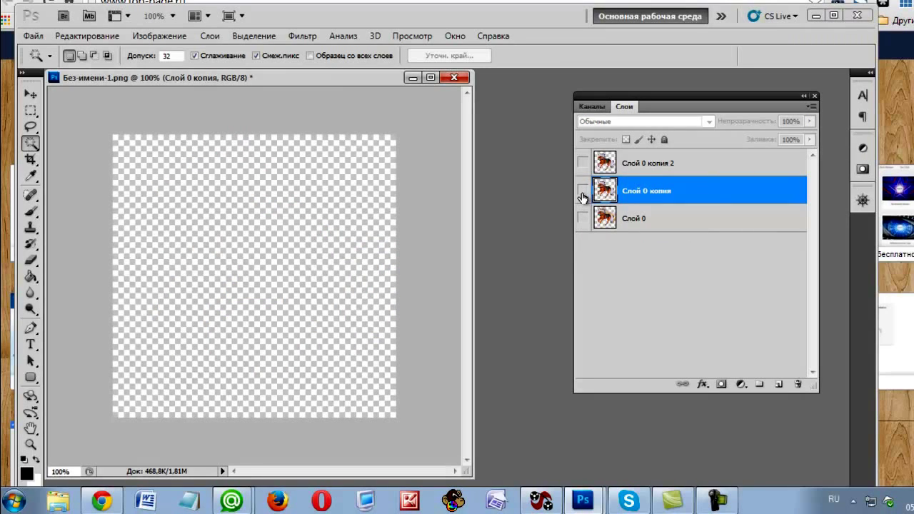
pyautogui.click(583, 191)
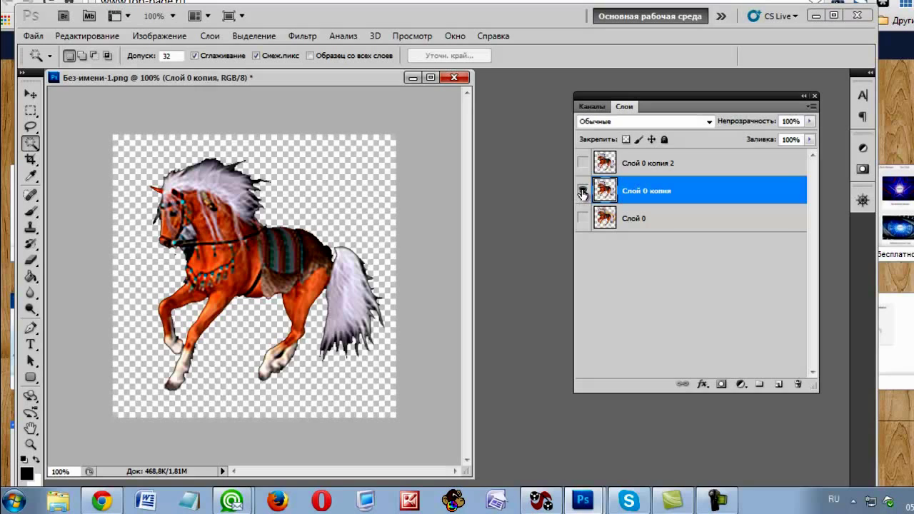
# Apply the Eye Candy 4000 Fire filter to Слой 0 копия with Direction 38° and a new random seed
pyautogui.click(300, 36)
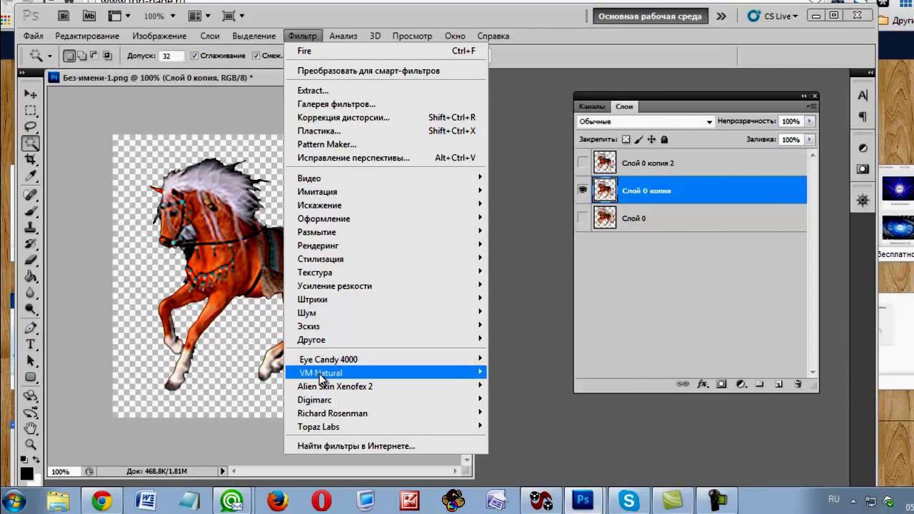
pyautogui.moveTo(328, 364)
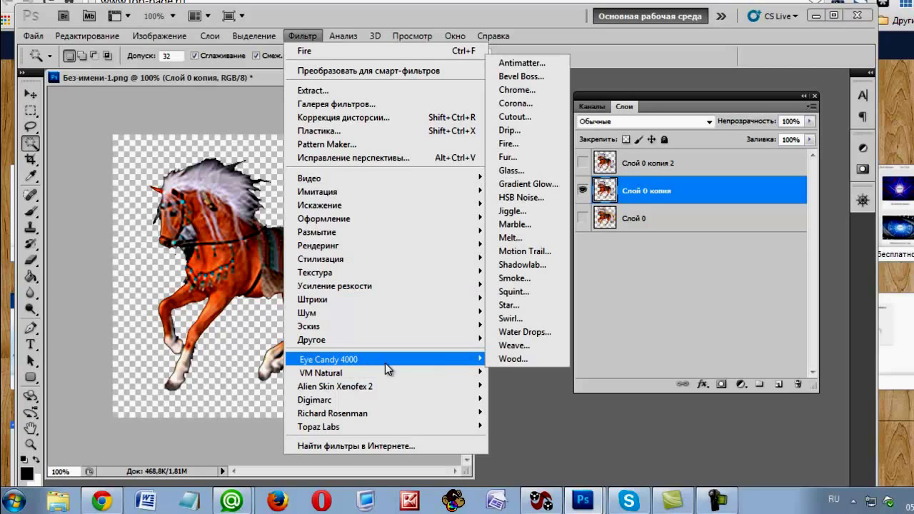
pyautogui.click(507, 145)
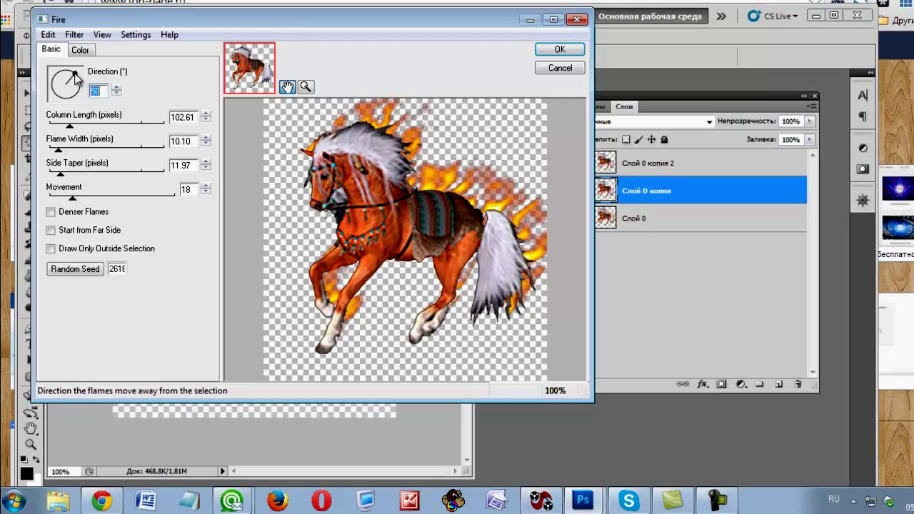
pyautogui.moveTo(75, 74); pyautogui.dragTo(77, 75)
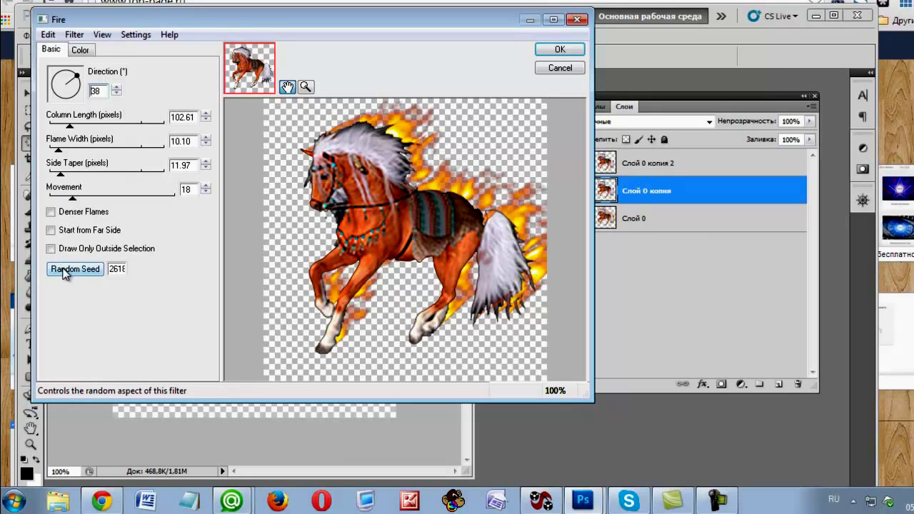
pyautogui.click(66, 271)
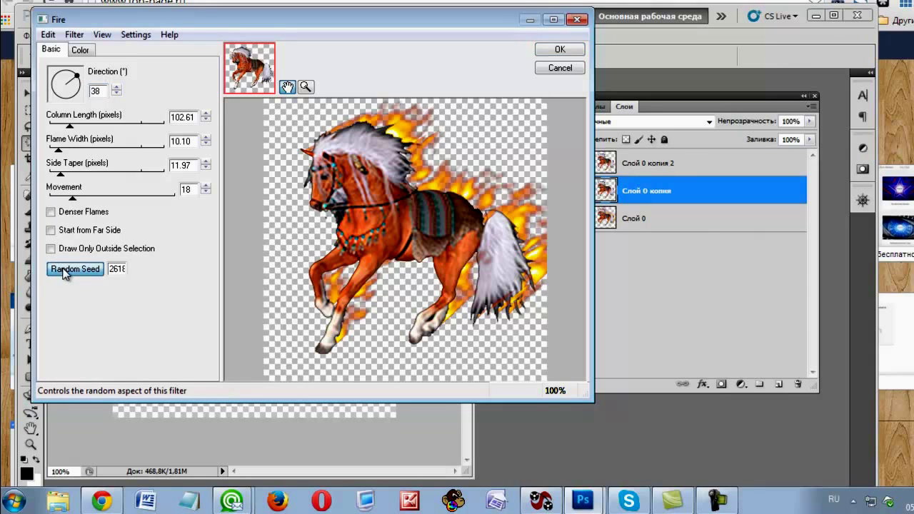
pyautogui.click(564, 50)
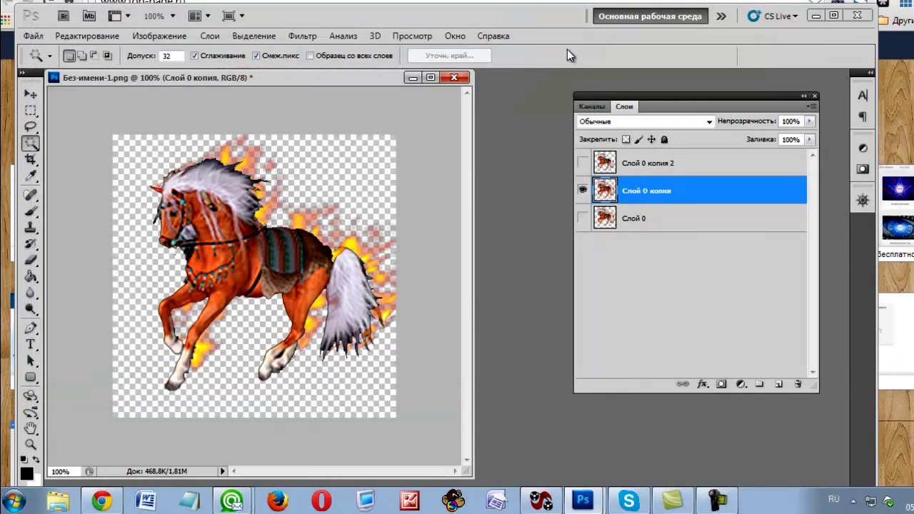
# Show only the Слой 0 копия 2 layer and apply the Eye Candy 4000 Fire filter to it with a new random seed
pyautogui.click(736, 164)
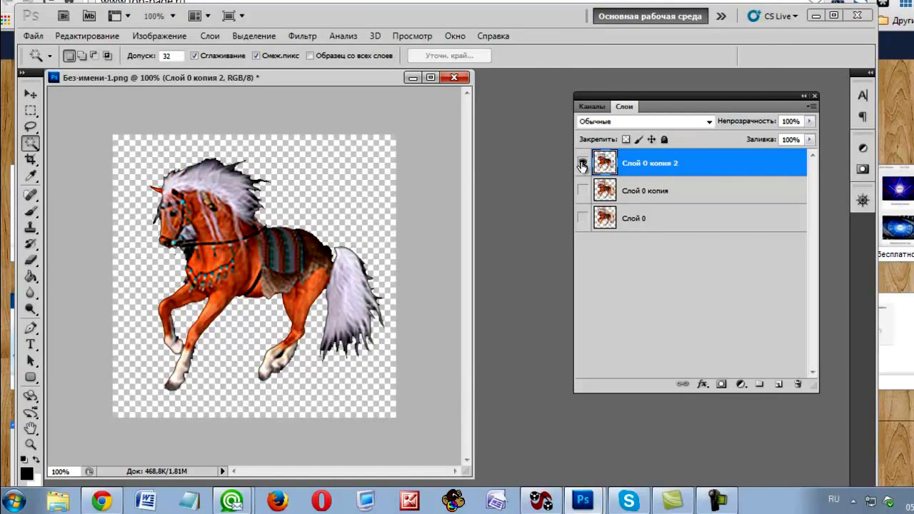
pyautogui.click(293, 39)
pyautogui.moveTo(332, 361)
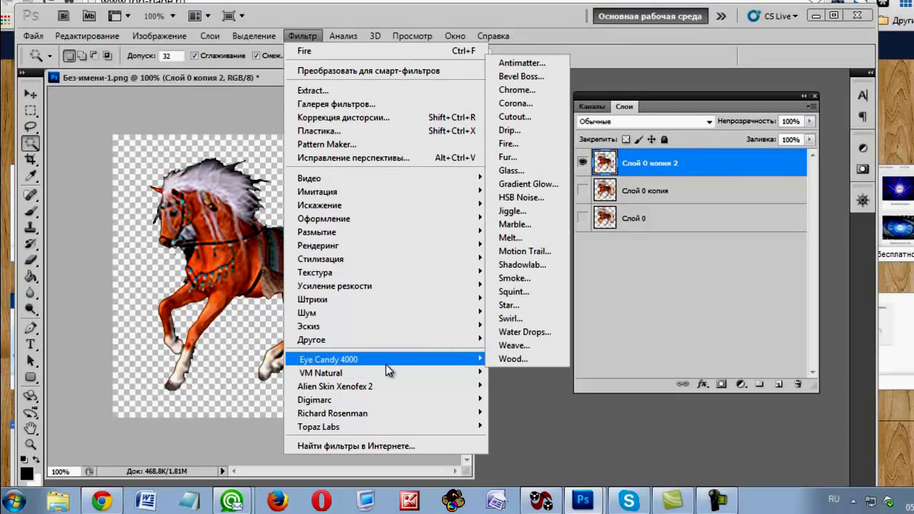
pyautogui.click(520, 146)
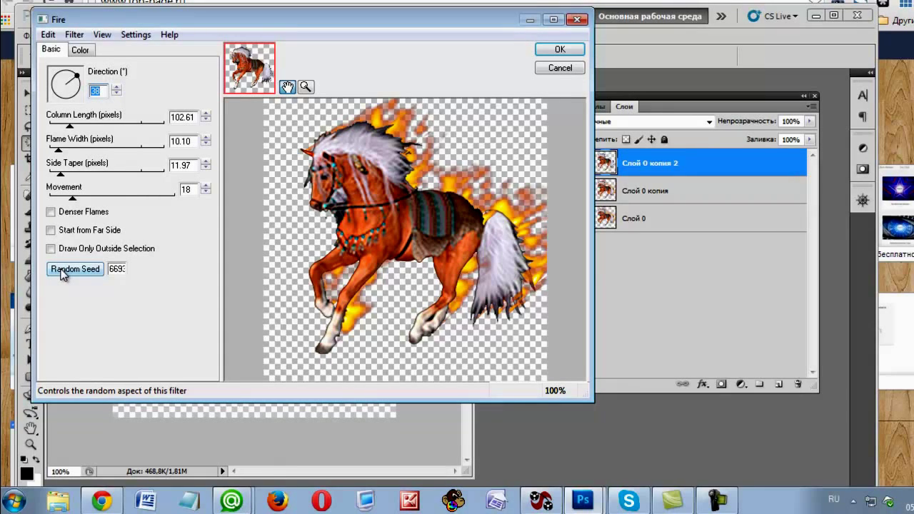
pyautogui.click(63, 275)
pyautogui.click(560, 49)
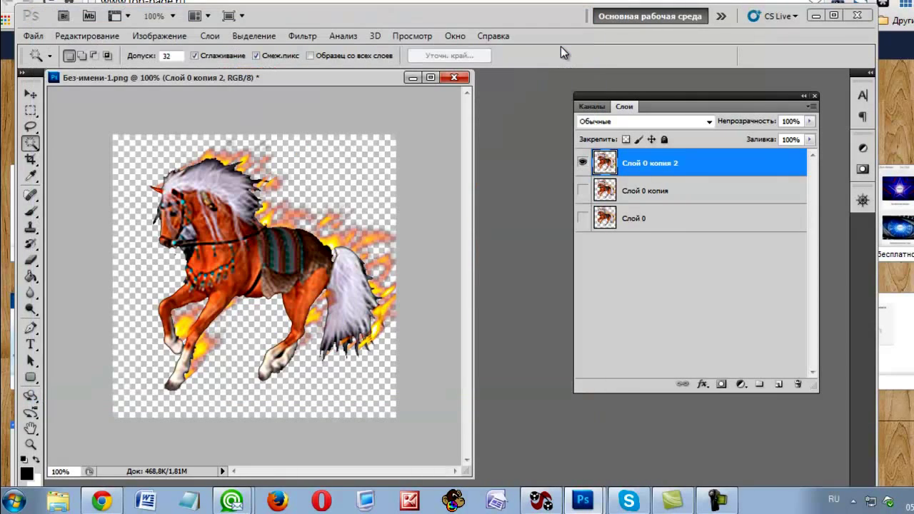
# Make all three horse layers visible and select Слой 0
pyautogui.click(582, 191)
pyautogui.click(583, 219)
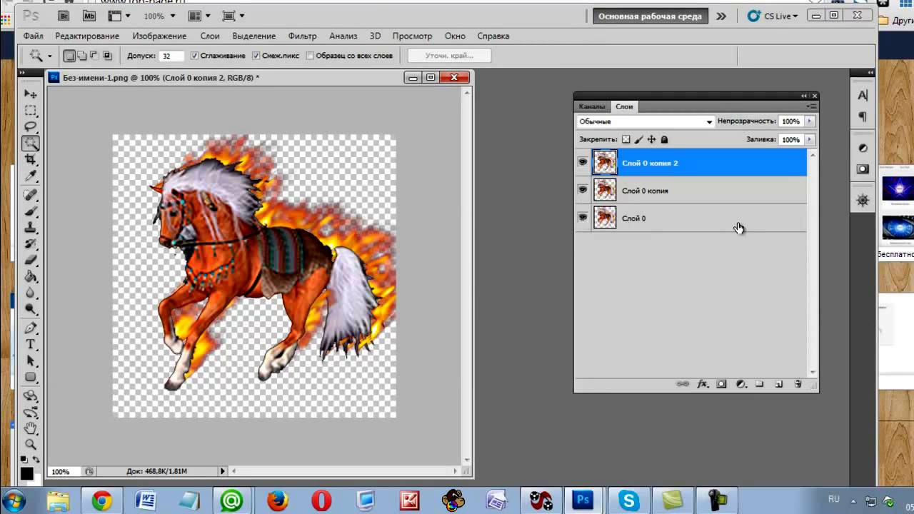
pyautogui.click(739, 228)
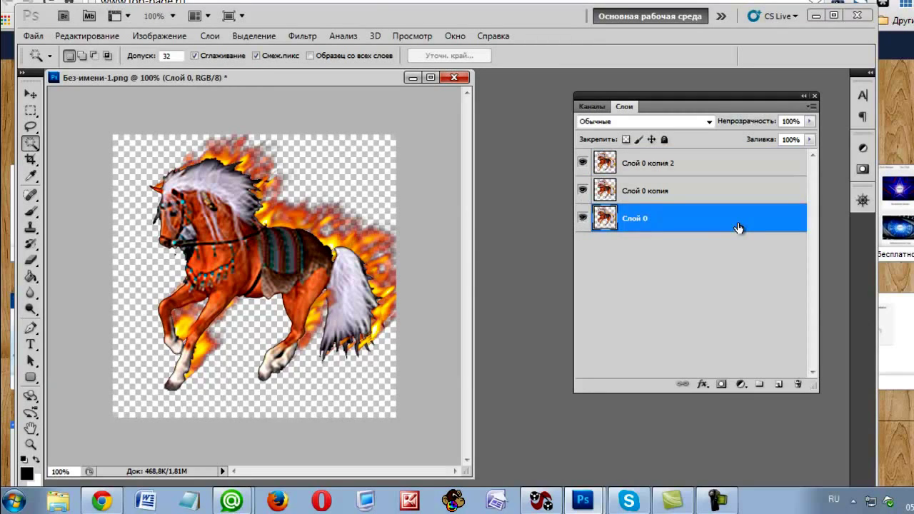
# Display the frame animation controls and create animation frames from the layers
pyautogui.click(456, 35)
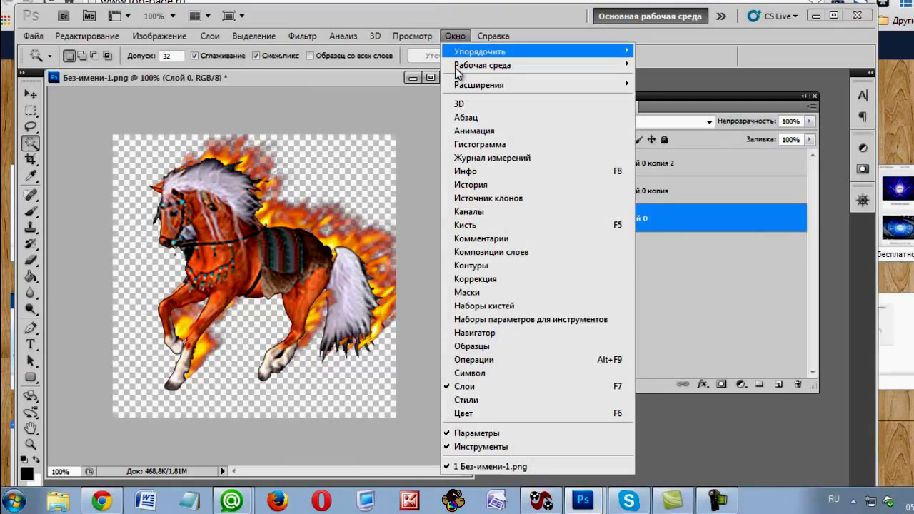
pyautogui.click(468, 131)
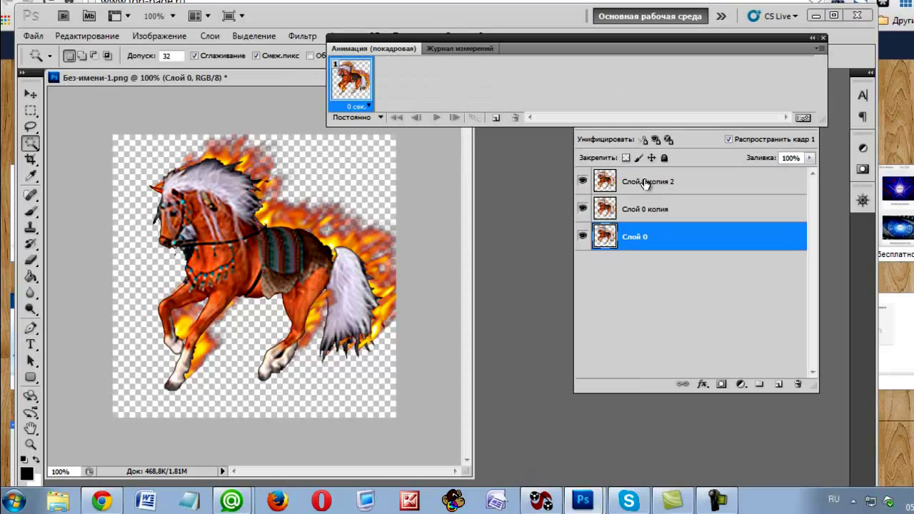
pyautogui.click(818, 50)
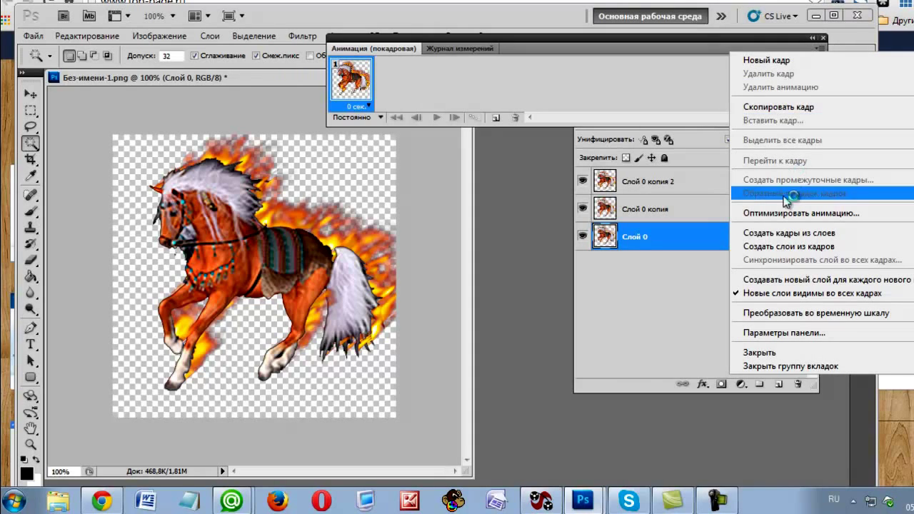
pyautogui.click(785, 238)
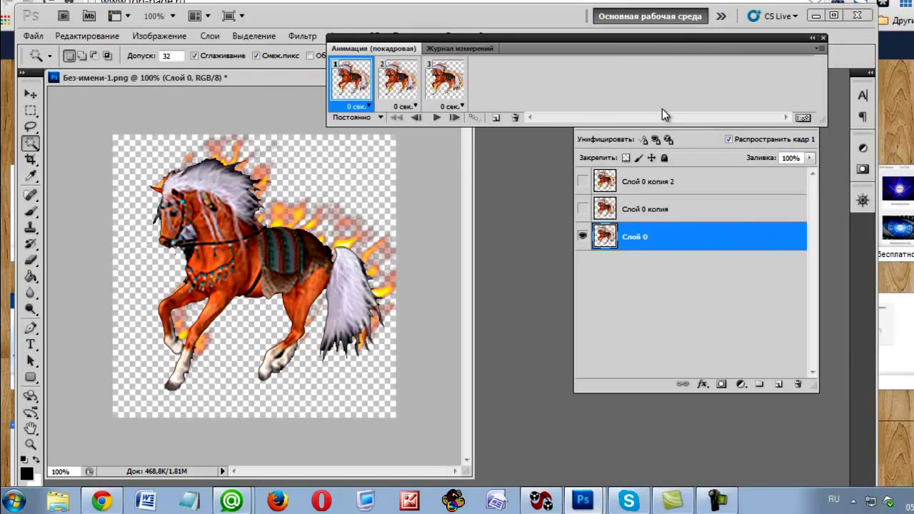
# Set the delay of all animation frames to 0,1 сек. and the looping option to Постоянно
pyautogui.click(818, 50)
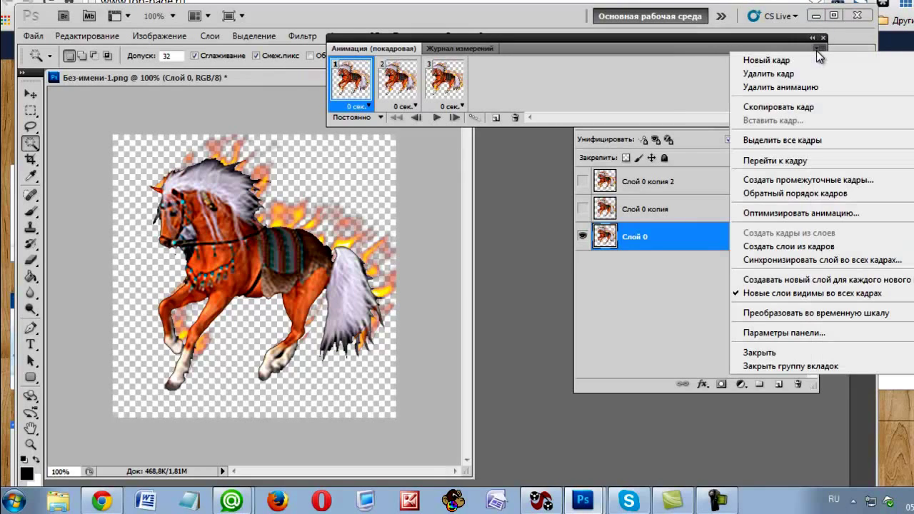
pyautogui.click(782, 140)
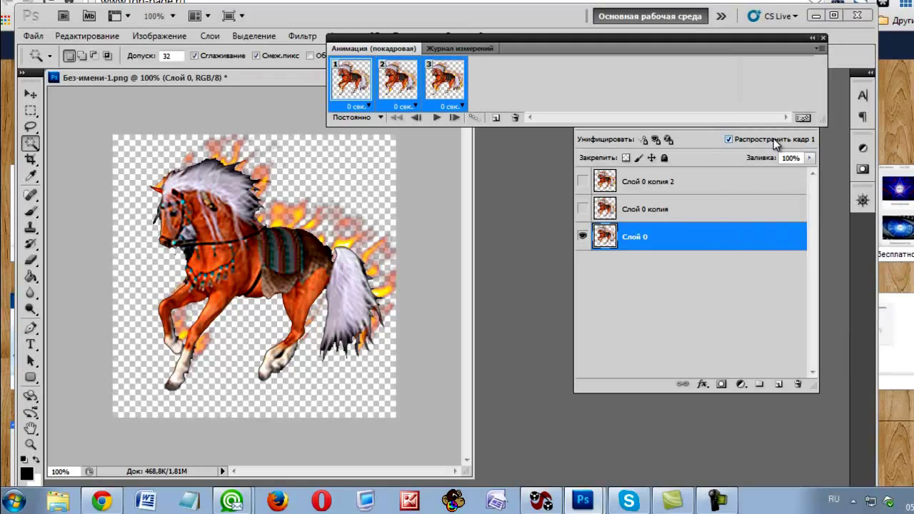
pyautogui.click(368, 107)
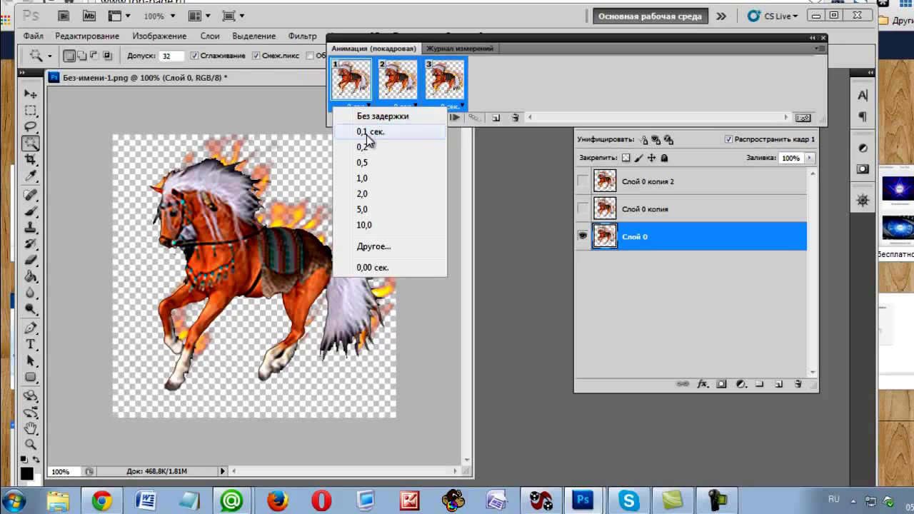
pyautogui.click(367, 134)
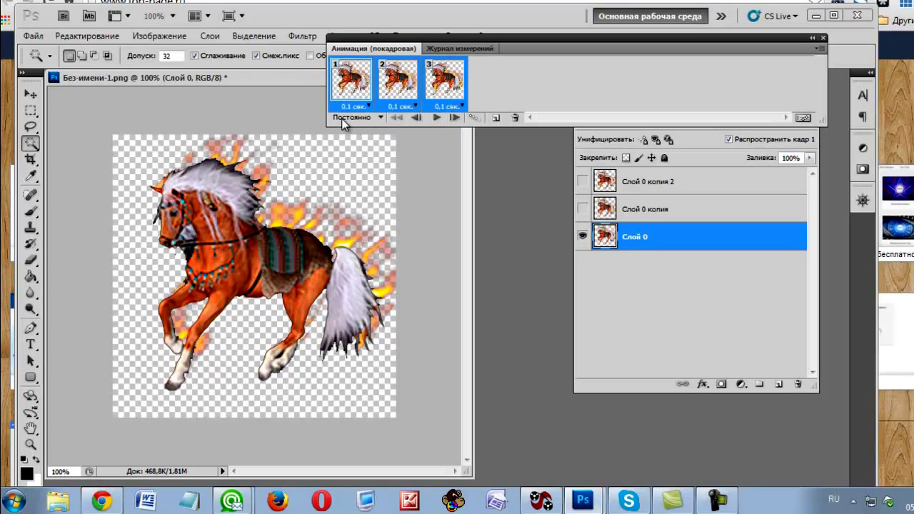
pyautogui.click(382, 118)
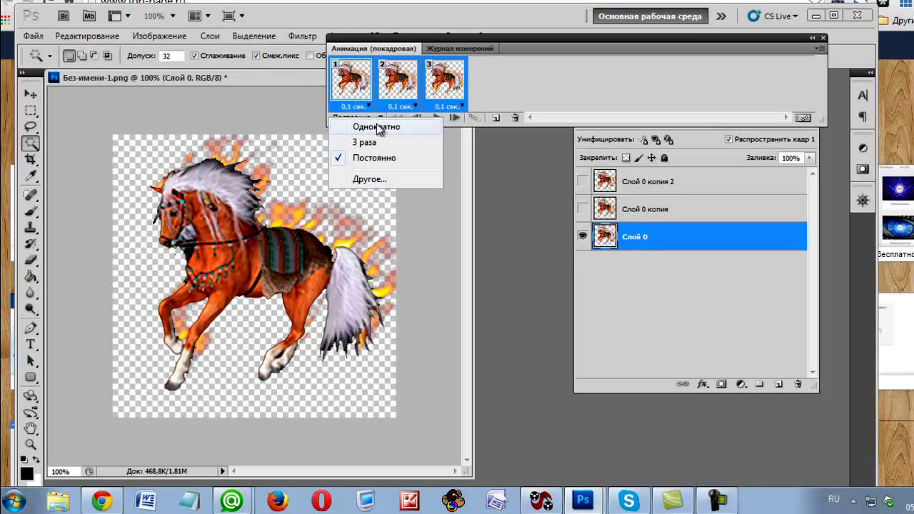
pyautogui.click(375, 157)
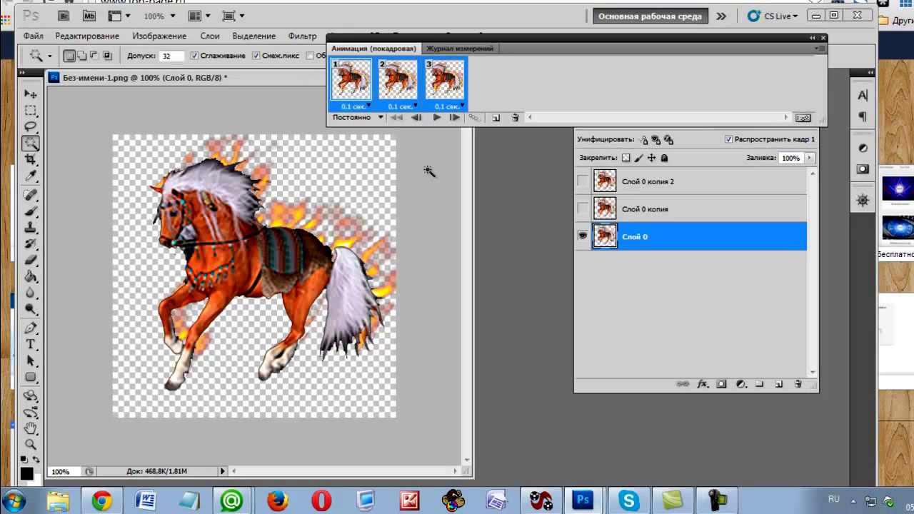
# Play the three-frame fire animation in the document and stop the playback
pyautogui.click(437, 119)
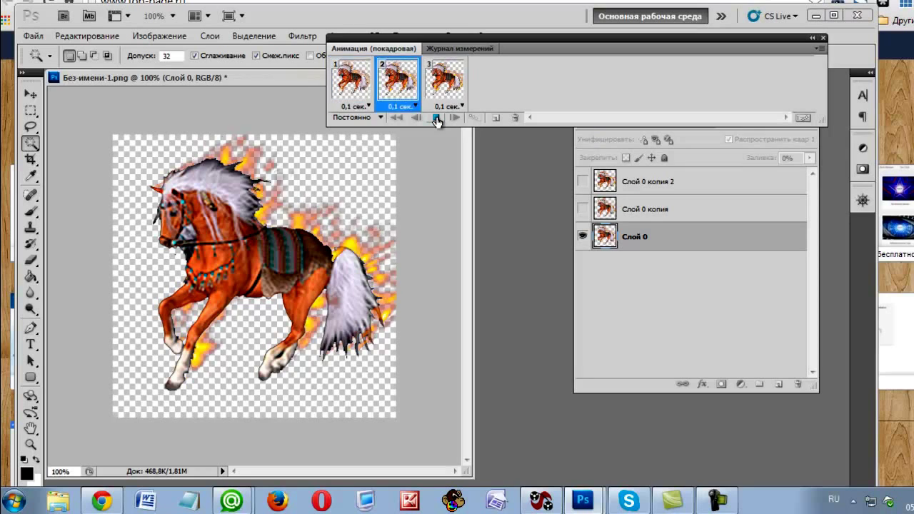
pyautogui.click(436, 118)
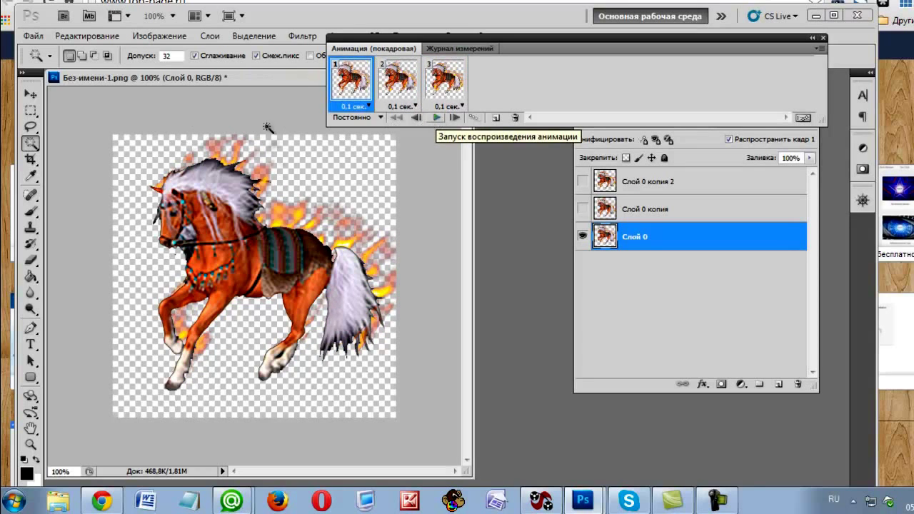
# Set up a save for web and devices in GIF format and preview the animation in the export dialog
pyautogui.click(32, 37)
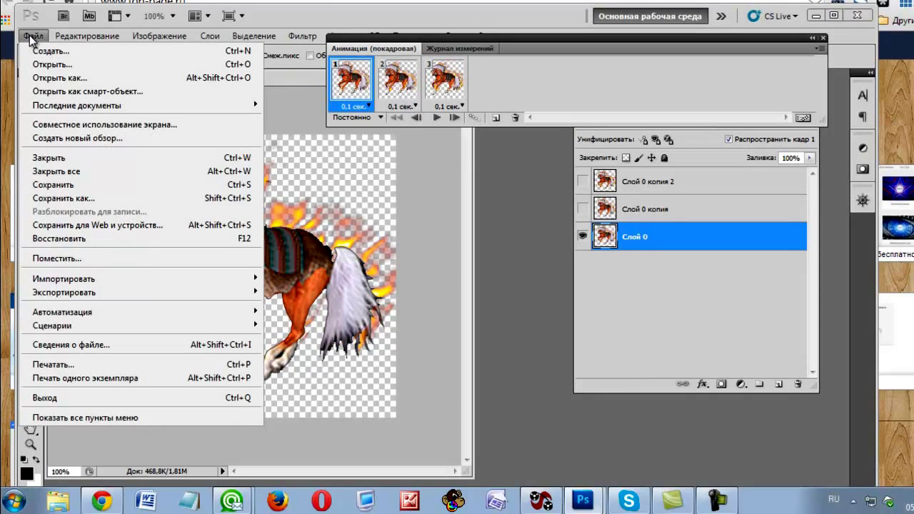
pyautogui.click(114, 224)
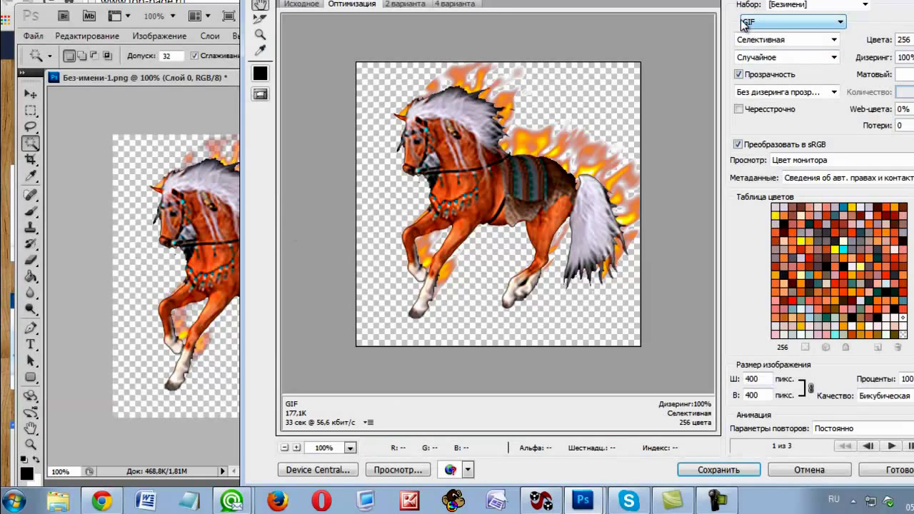
pyautogui.click(845, 25)
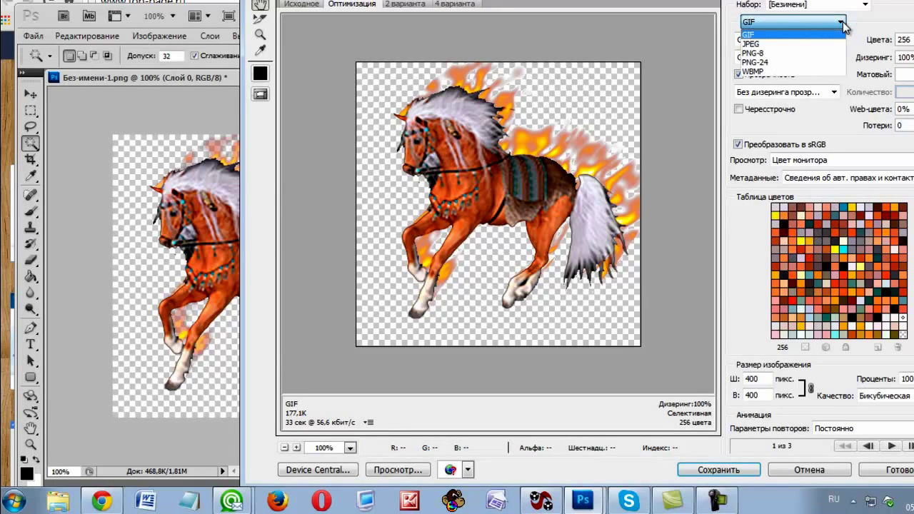
pyautogui.click(758, 34)
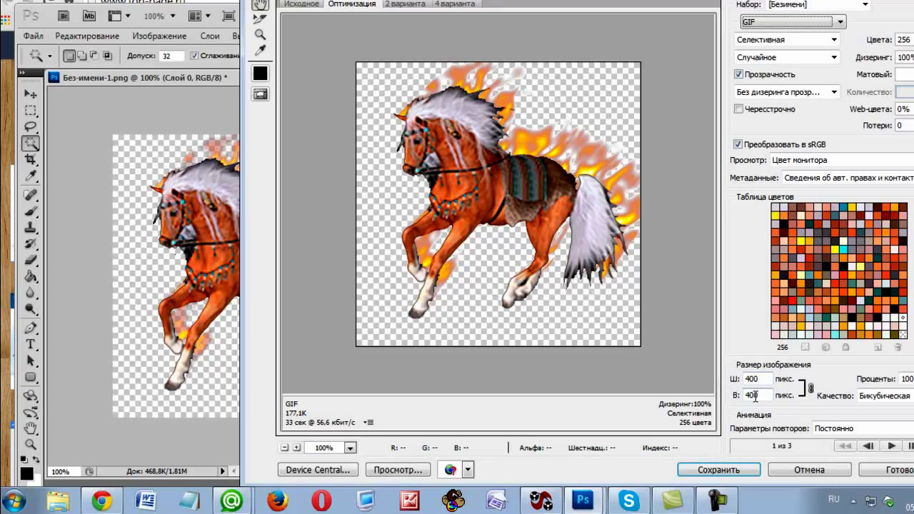
pyautogui.click(892, 447)
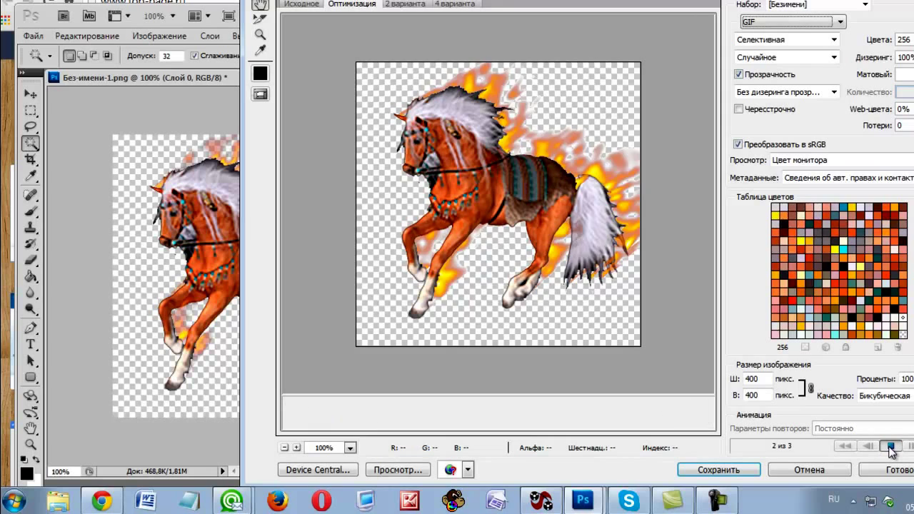
pyautogui.click(890, 447)
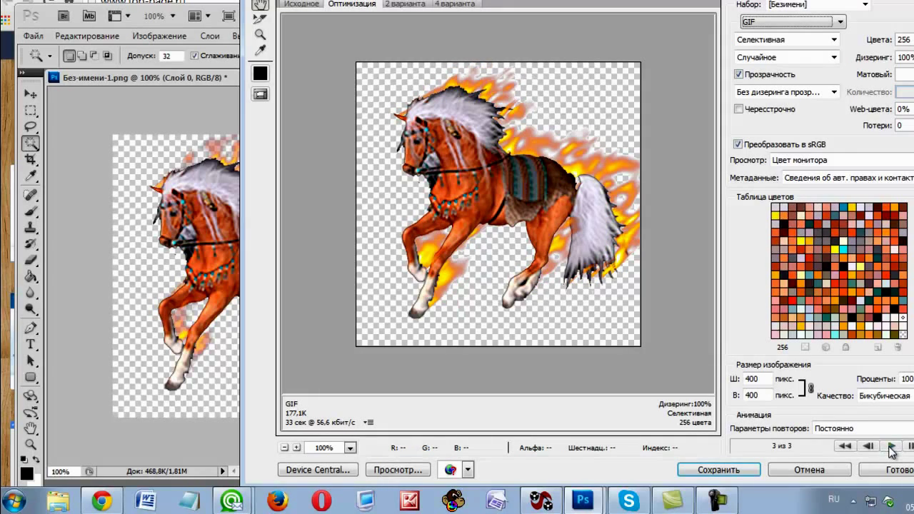
# Save the optimized animation as Без-имени-1.gif in the лошади folder, exporting images only
pyautogui.click(716, 472)
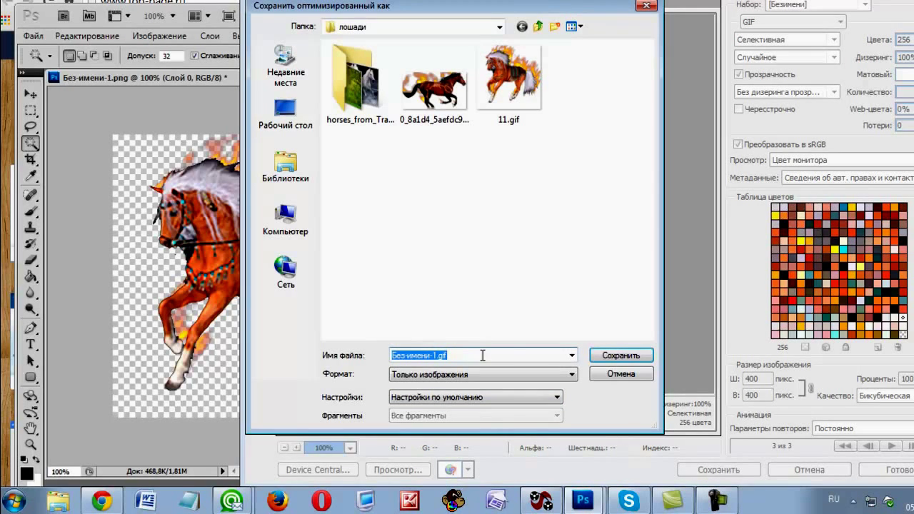
pyautogui.click(621, 354)
pyautogui.press('Return')
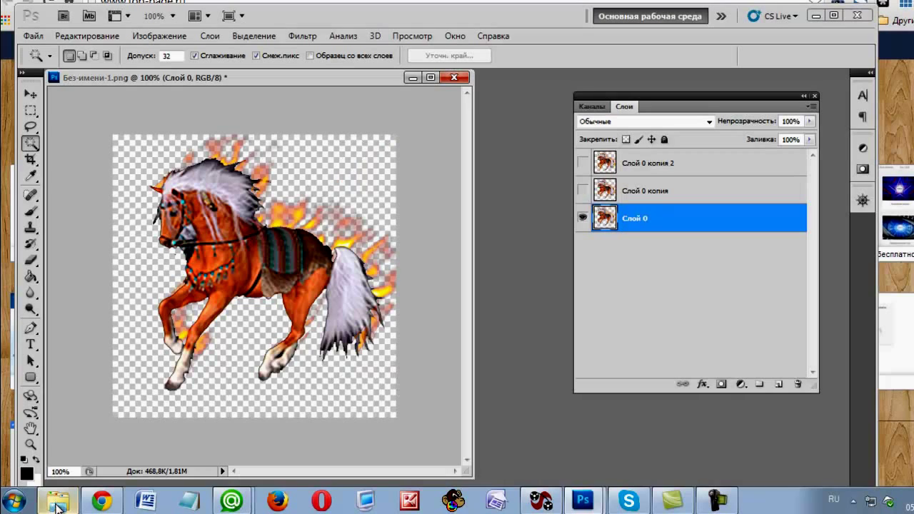
# Switch to Windows Explorer and open 11.gif from the лошади folder with Google Chrome
pyautogui.click(57, 504)
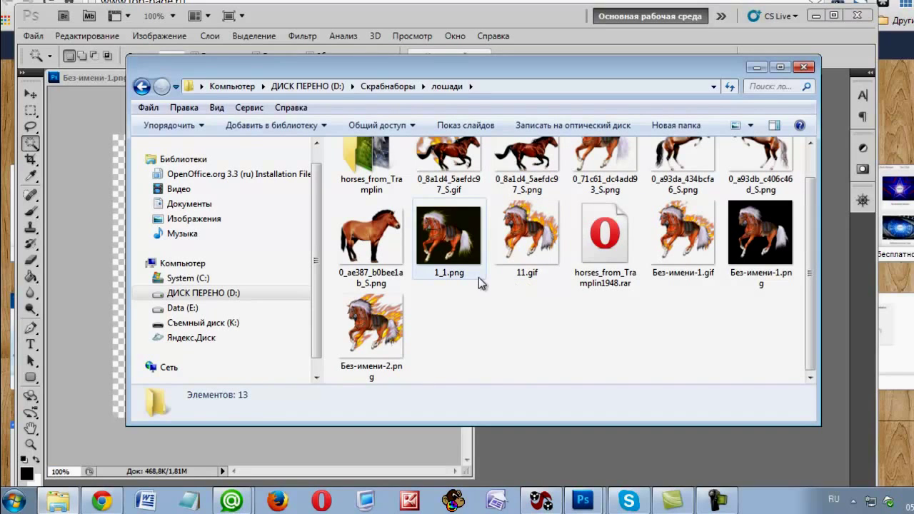
pyautogui.rightClick(519, 235)
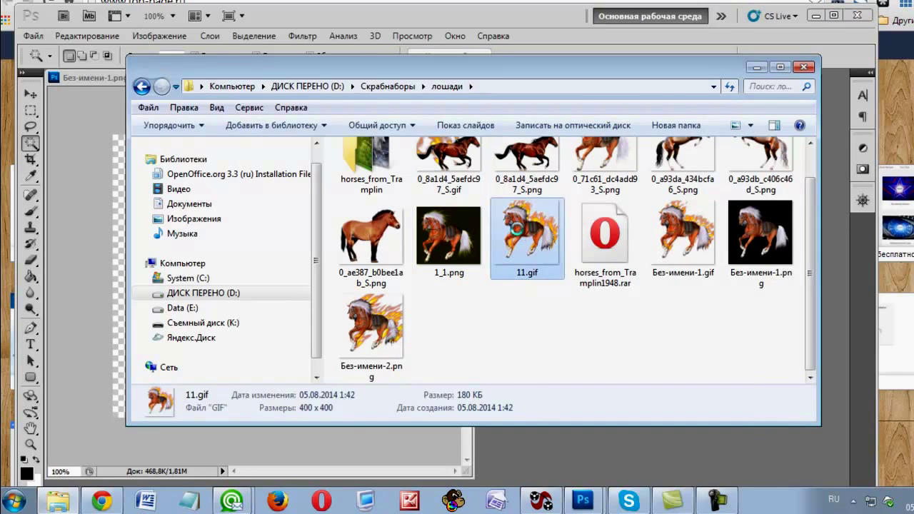
pyautogui.moveTo(595, 220)
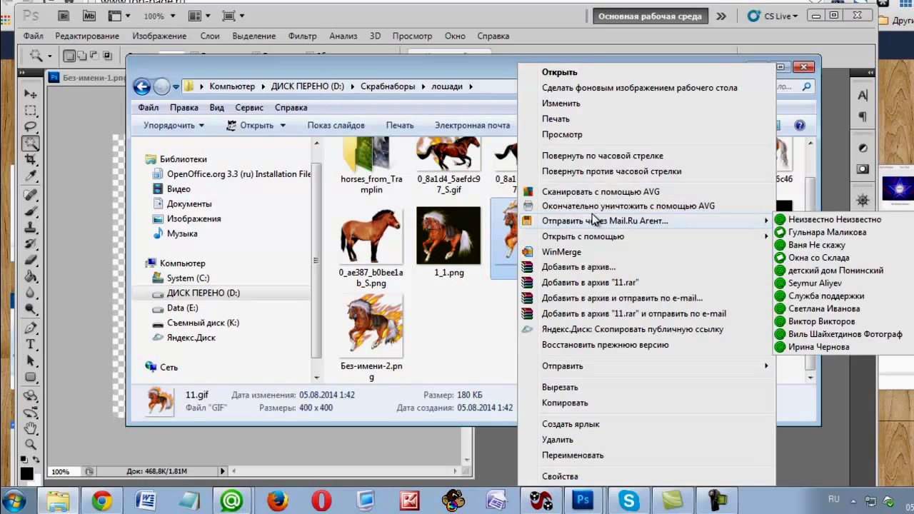
pyautogui.moveTo(600, 237)
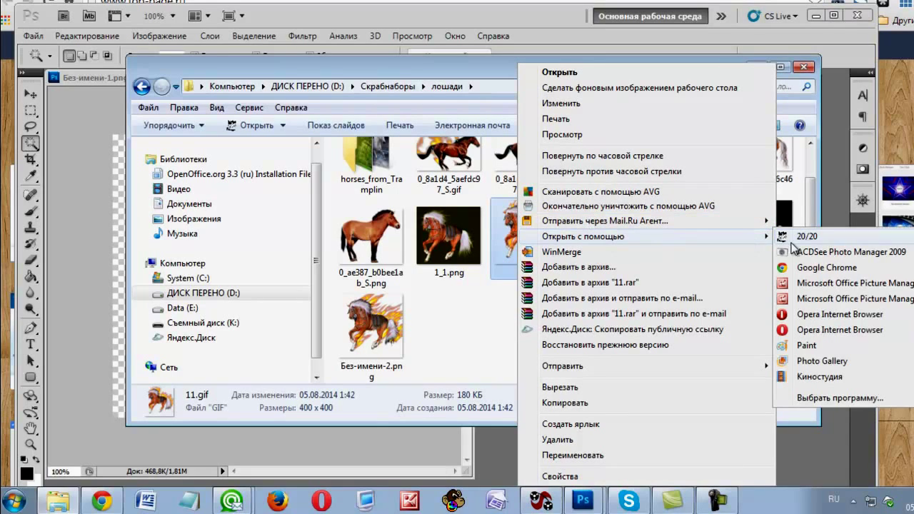
pyautogui.click(817, 270)
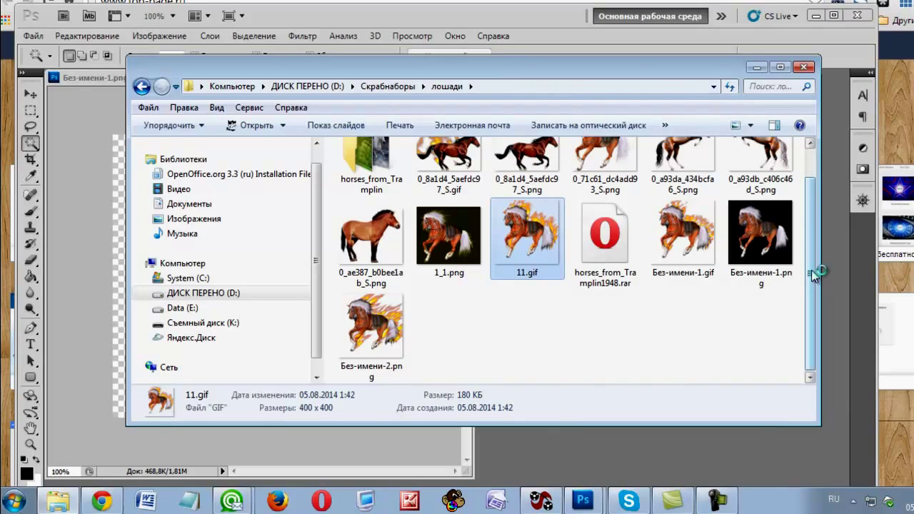